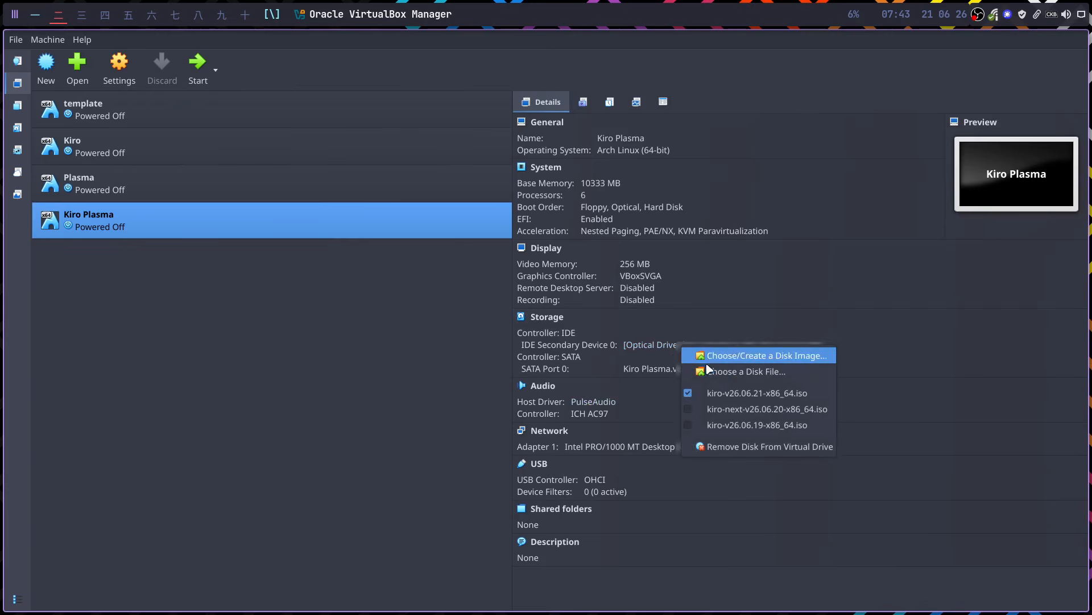
# - Browse for a disk file for the Kiro Plasma VM's optical drive and widen the Size column to show 6.53 GiB
pyautogui.click(708, 370)
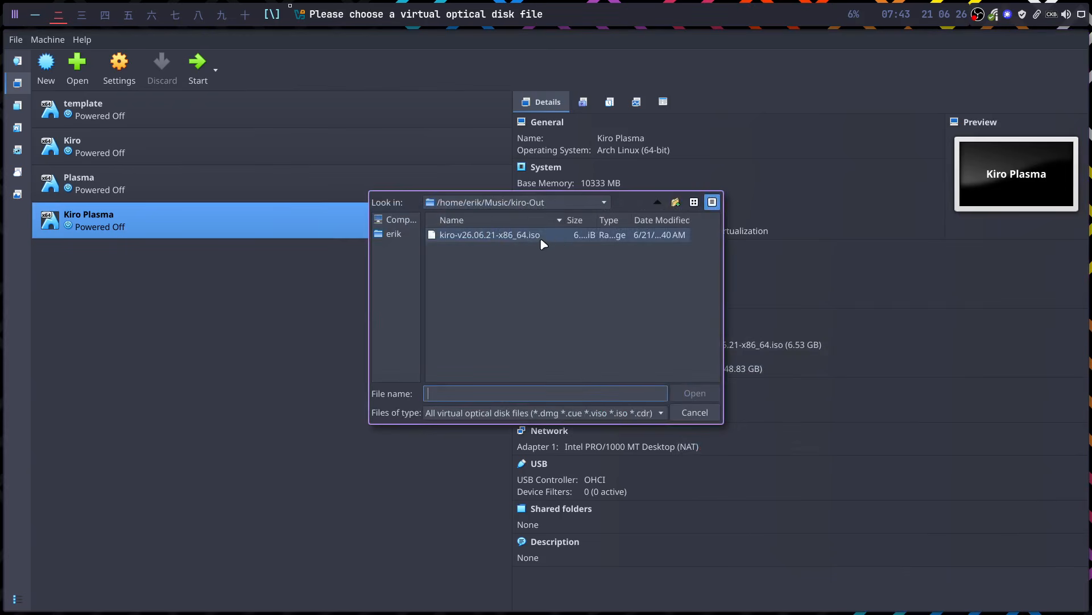
pyautogui.moveTo(597, 219); pyautogui.dragTo(632, 220)
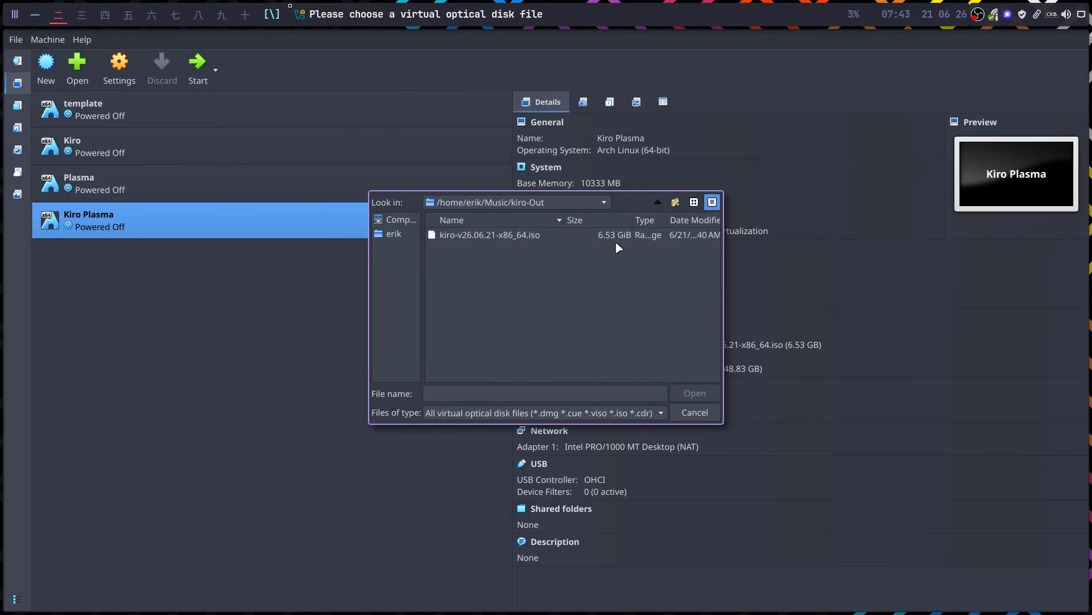
# - In Kiro ISO Builder, return to the '2 · Configure' step, leaving the NVIDIA driver on 'open'
pyautogui.click(32, 17)
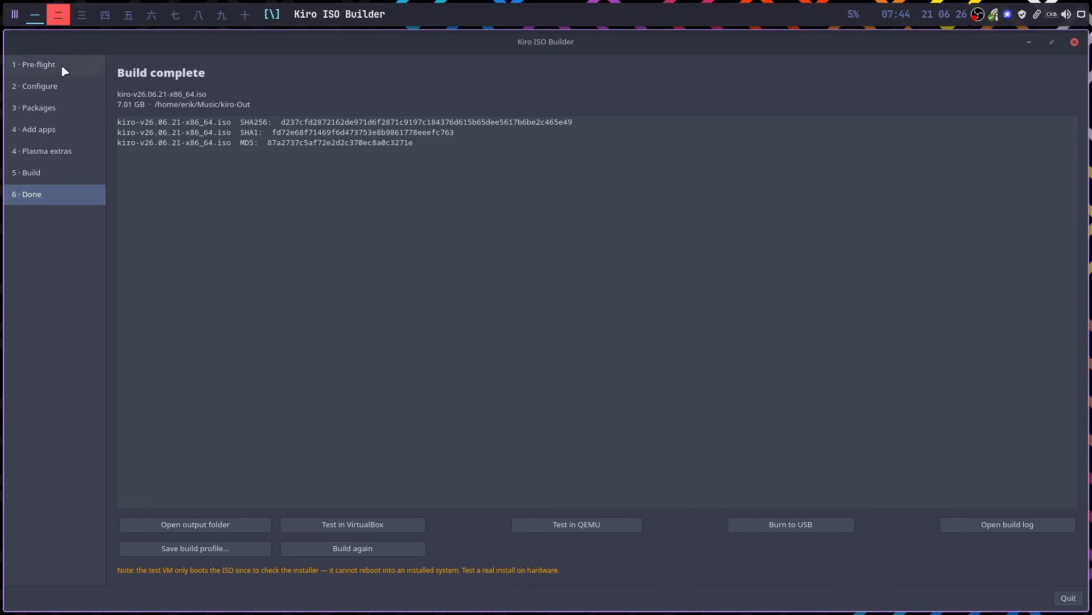
pyautogui.click(53, 88)
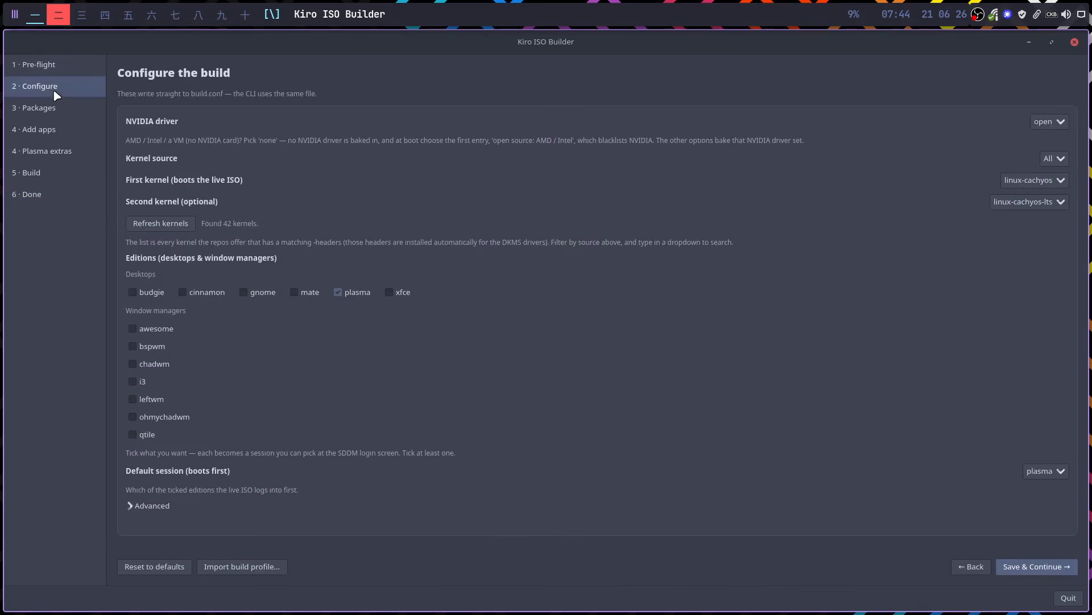
pyautogui.click(1038, 128)
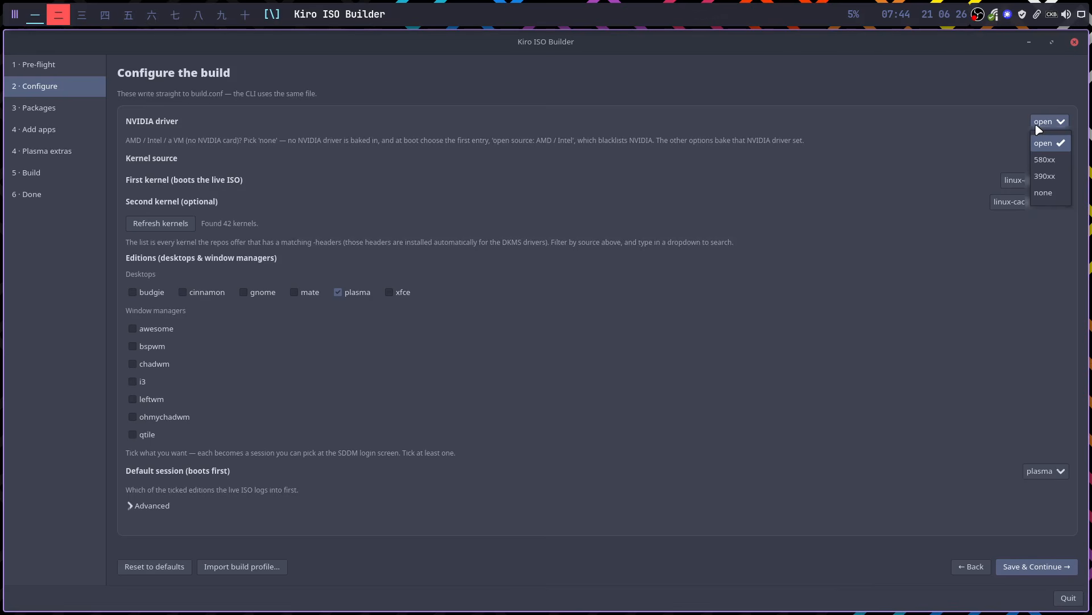
pyautogui.click(973, 122)
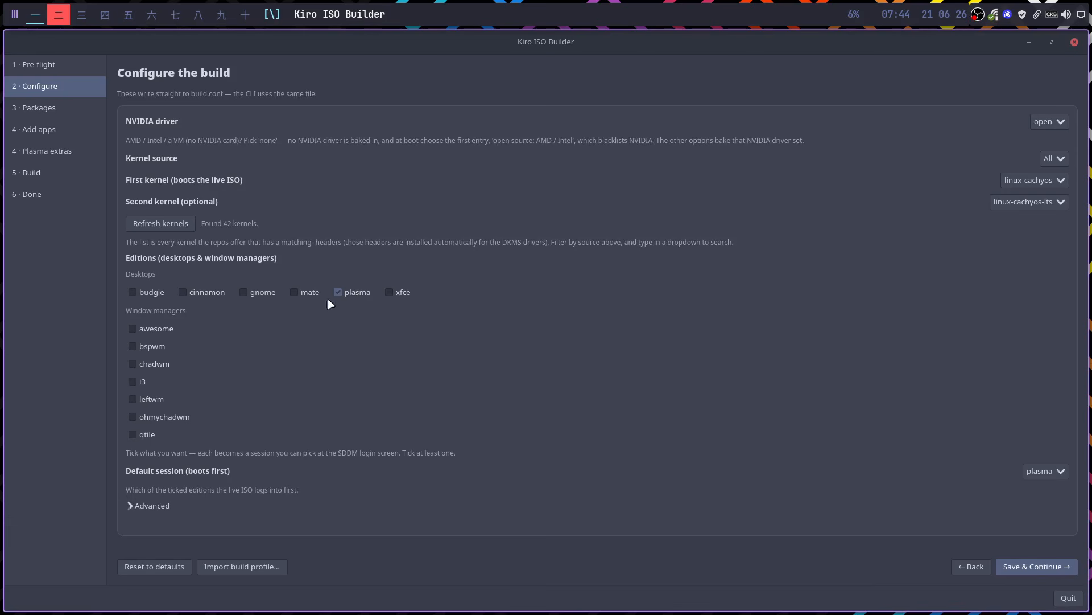
# - Save & Continue through Configure, Packages and Add apps to Plasma extras, then go back to VirtualBox
pyautogui.click(1044, 566)
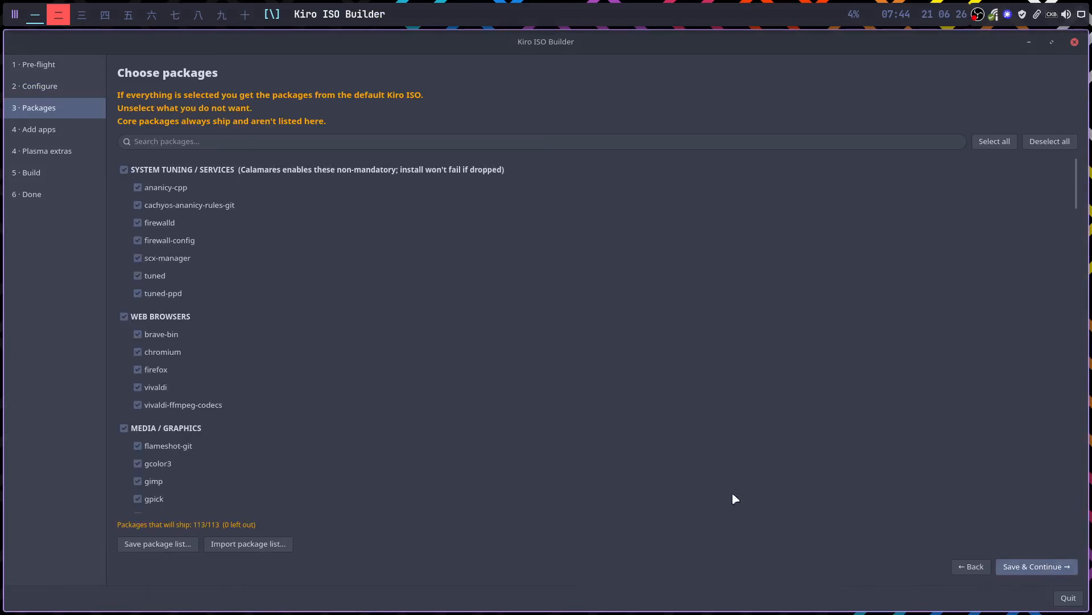
pyautogui.scroll(-20, 735, 363)
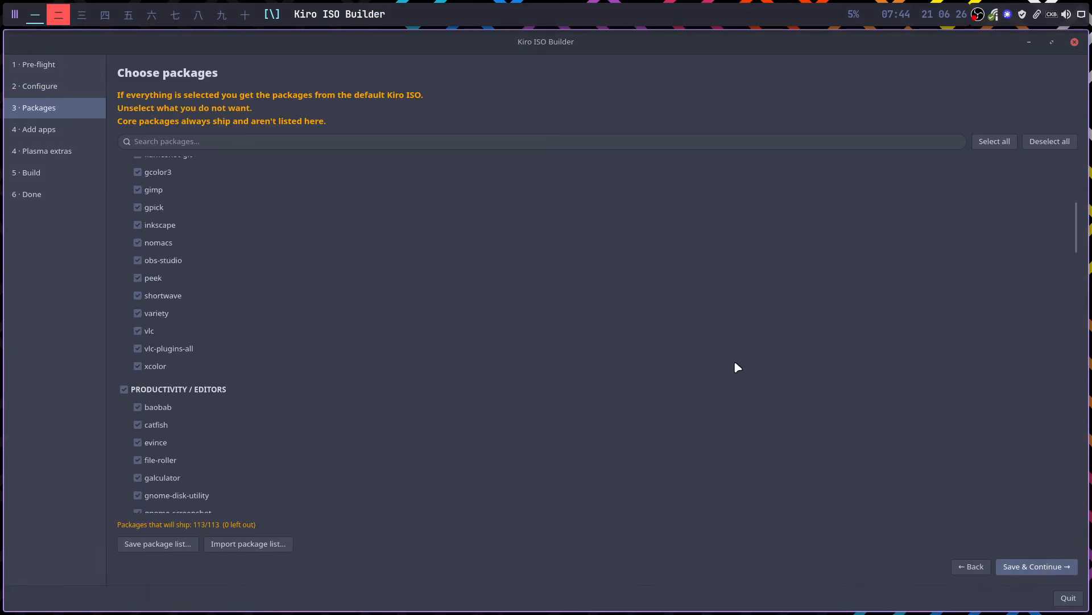
pyautogui.scroll(-10, 738, 367)
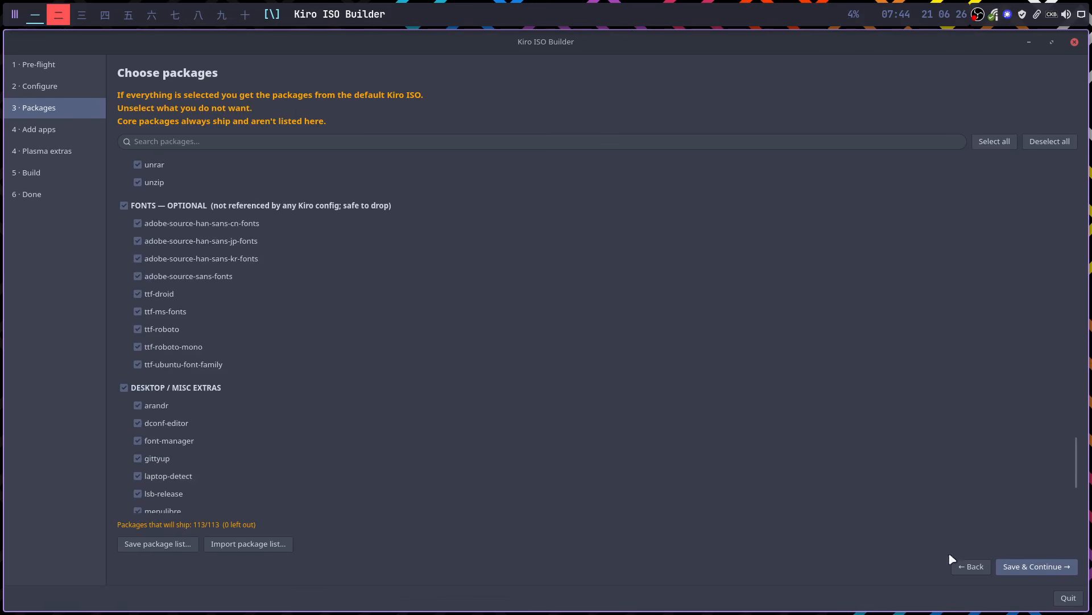
pyautogui.click(1023, 569)
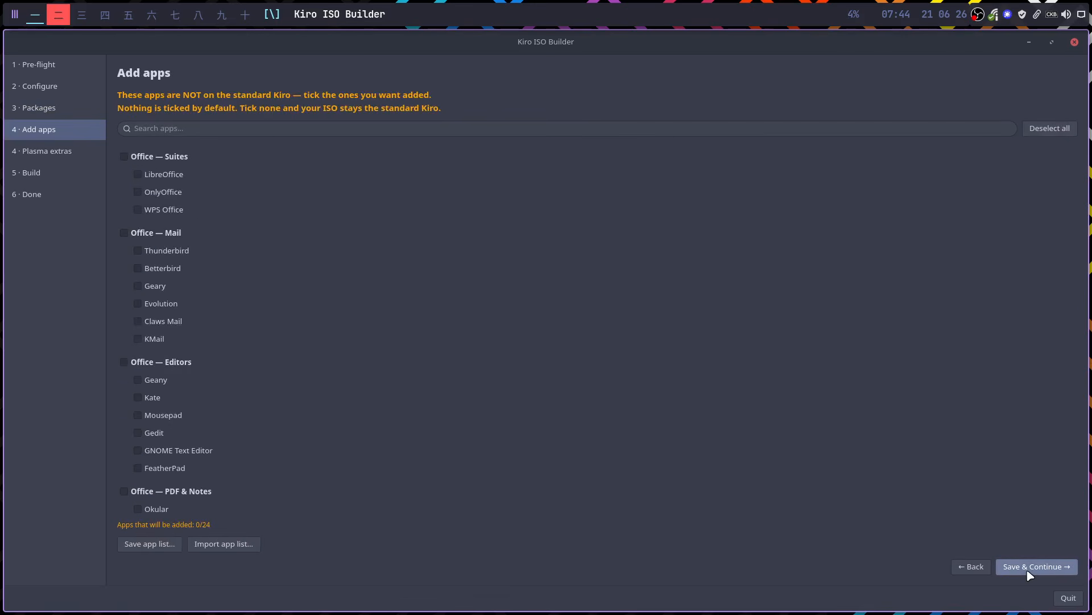
pyautogui.click(1030, 571)
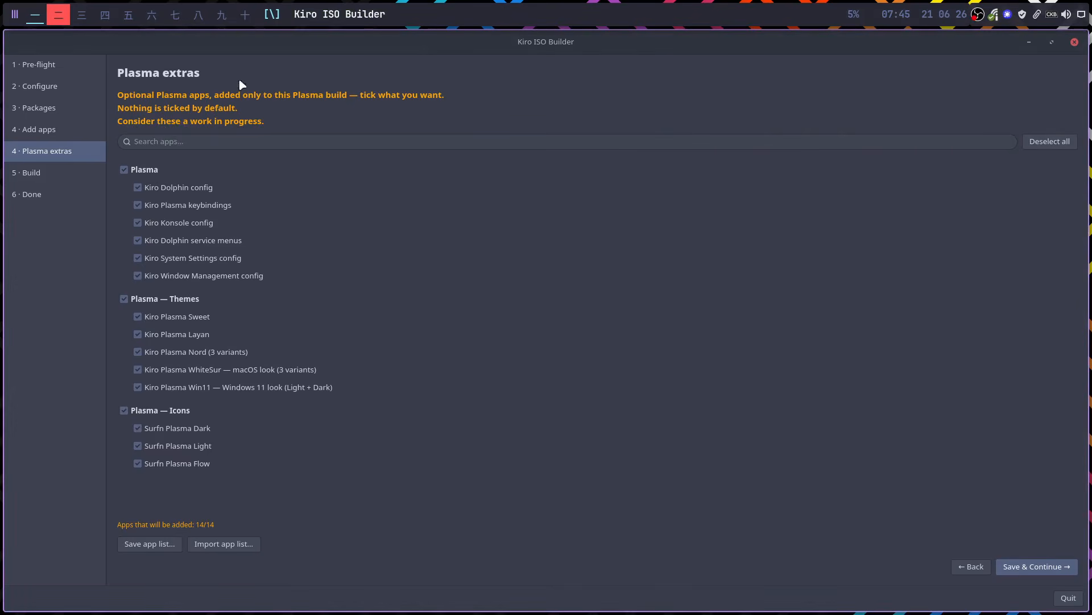
pyautogui.click(62, 15)
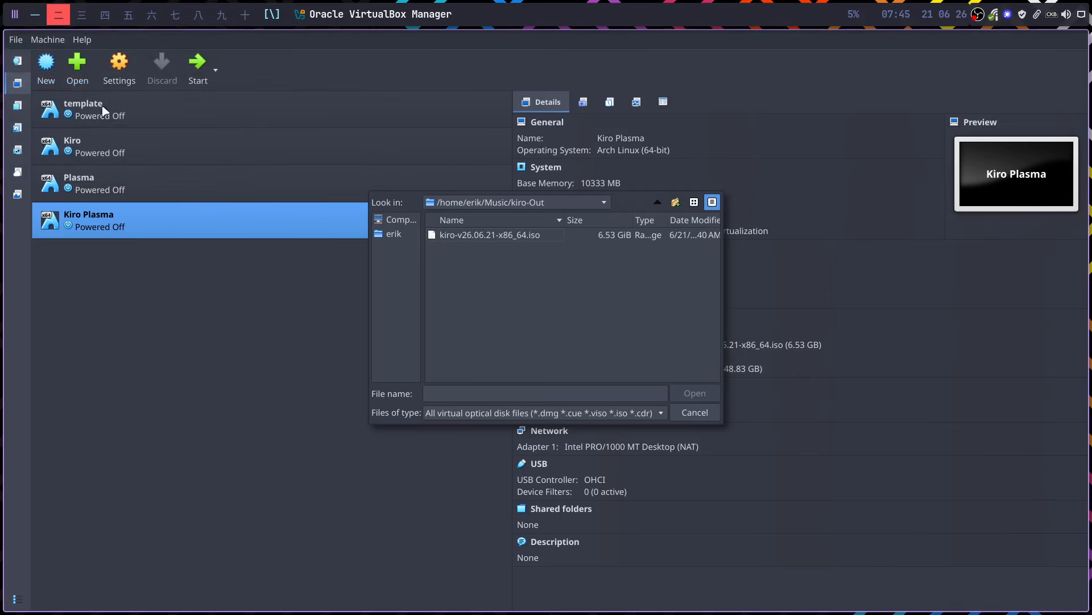
# - Attach kiro-v26.06.21-x86_64.iso to the optical drive and start the Kiro Plasma VM
pyautogui.click(526, 236)
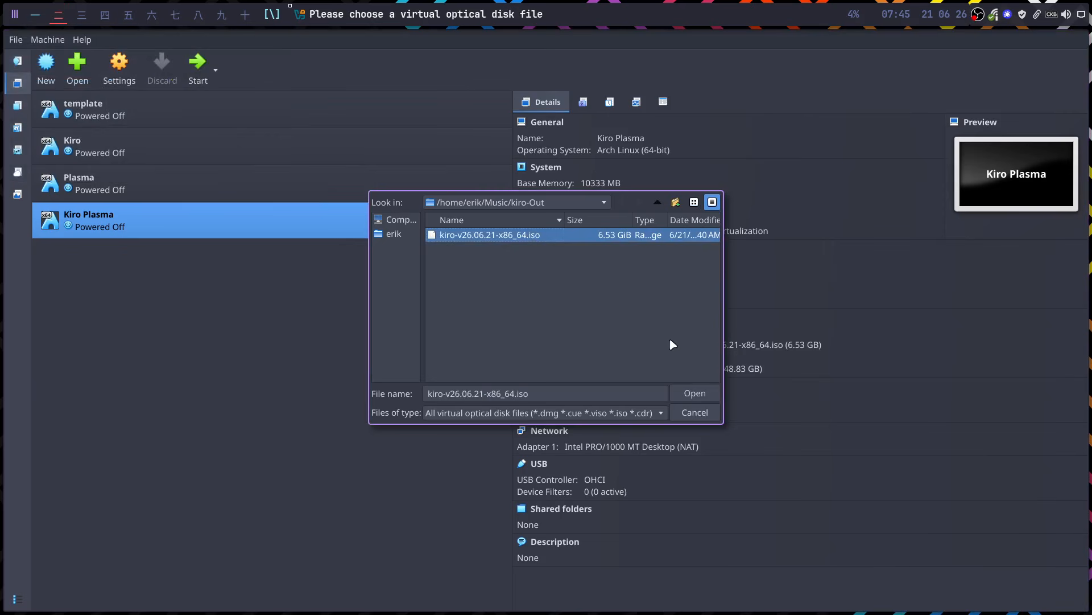
pyautogui.click(693, 394)
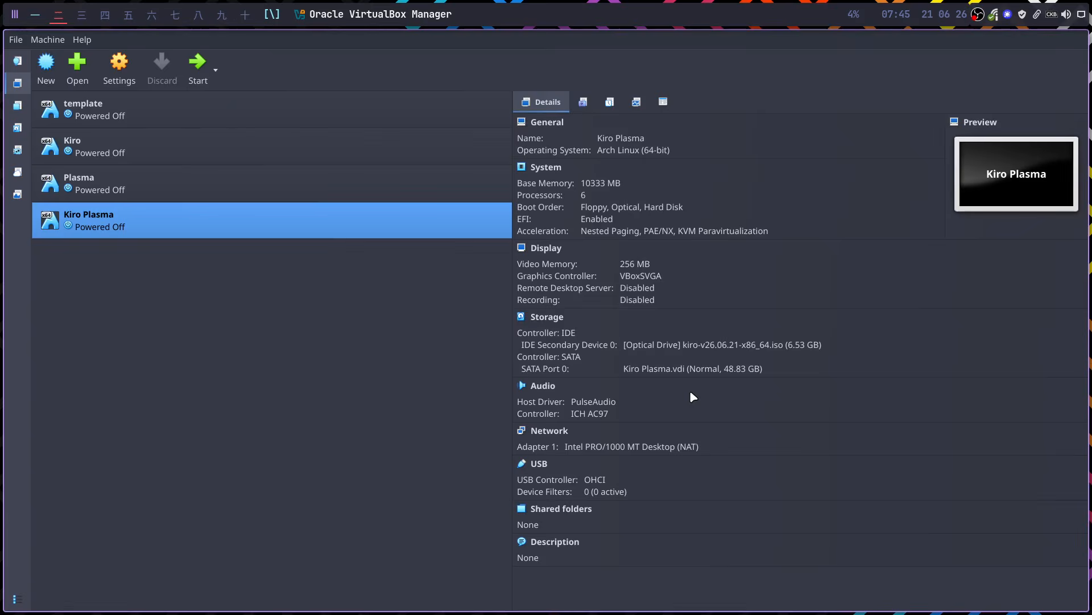
pyautogui.click(197, 65)
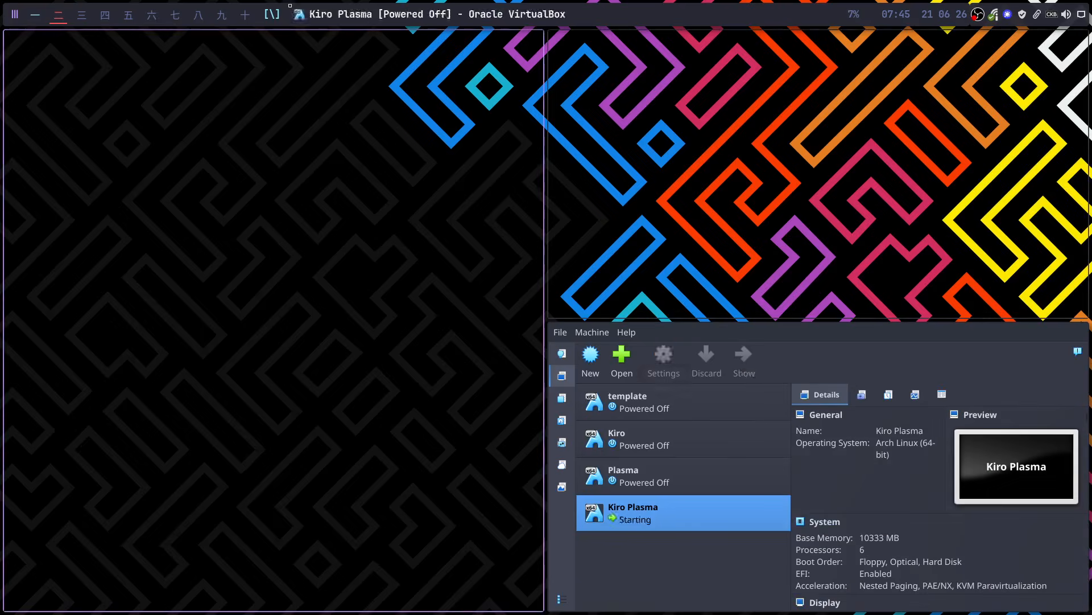
# - Reboot into firmware, boot the UEFI VBOX CD-ROM from Boot Manager, and pick the first kiro install entry
pyautogui.press('Down')
pyautogui.press('Return')
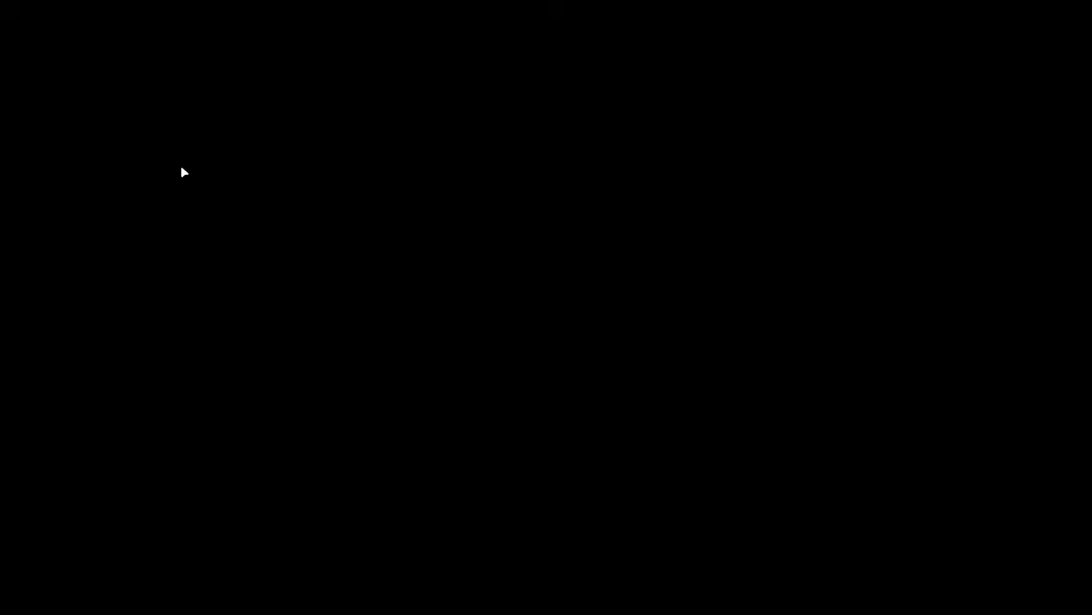
pyautogui.press('Down')
pyautogui.press('Return')
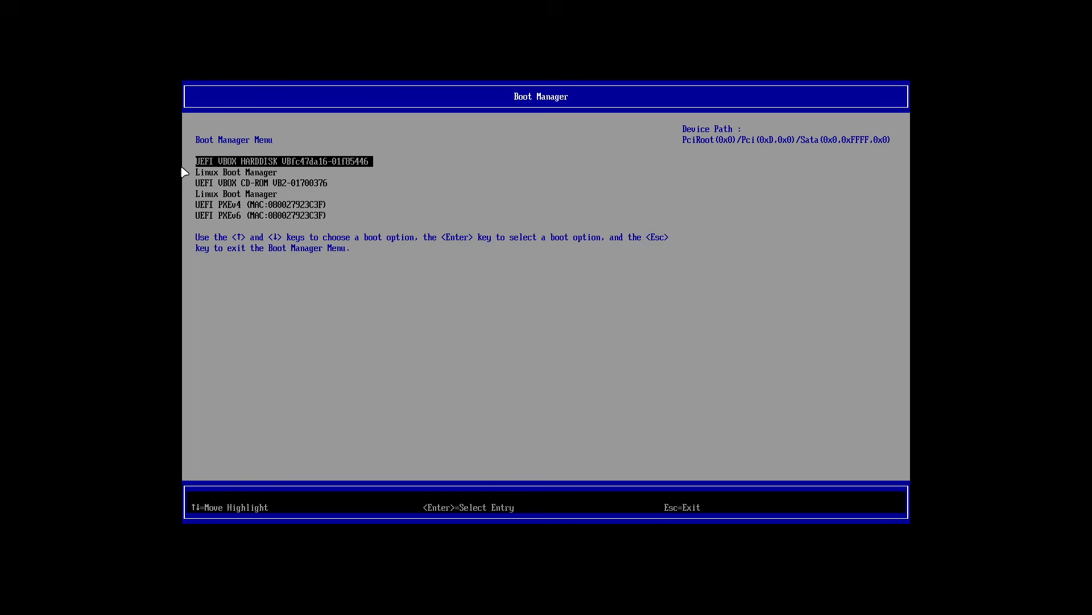
pyautogui.press('Down')
pyautogui.press('Down')
pyautogui.press('Return')
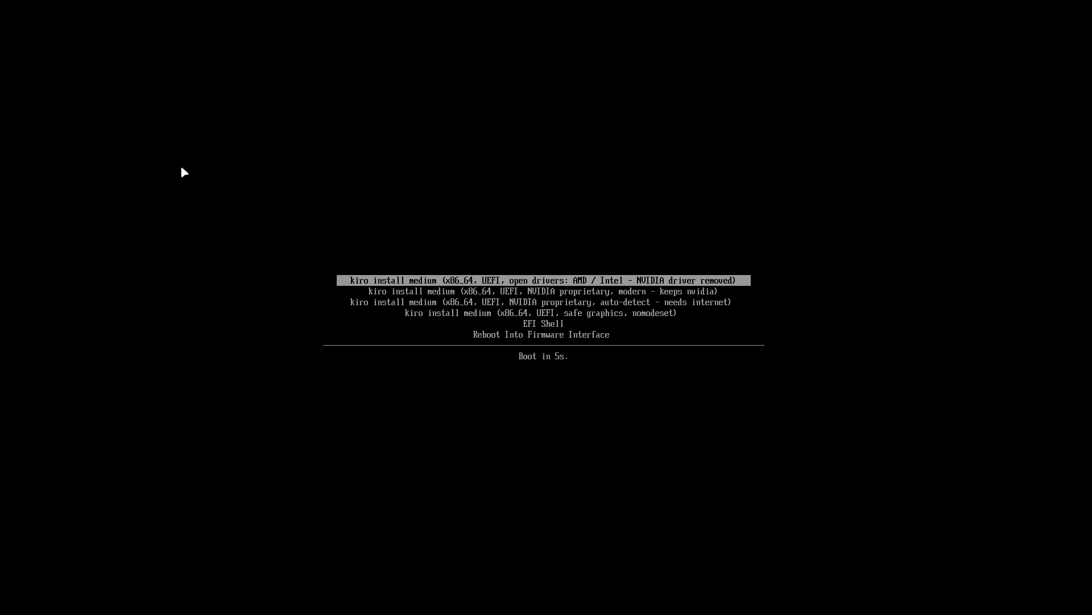
pyautogui.press('Return')
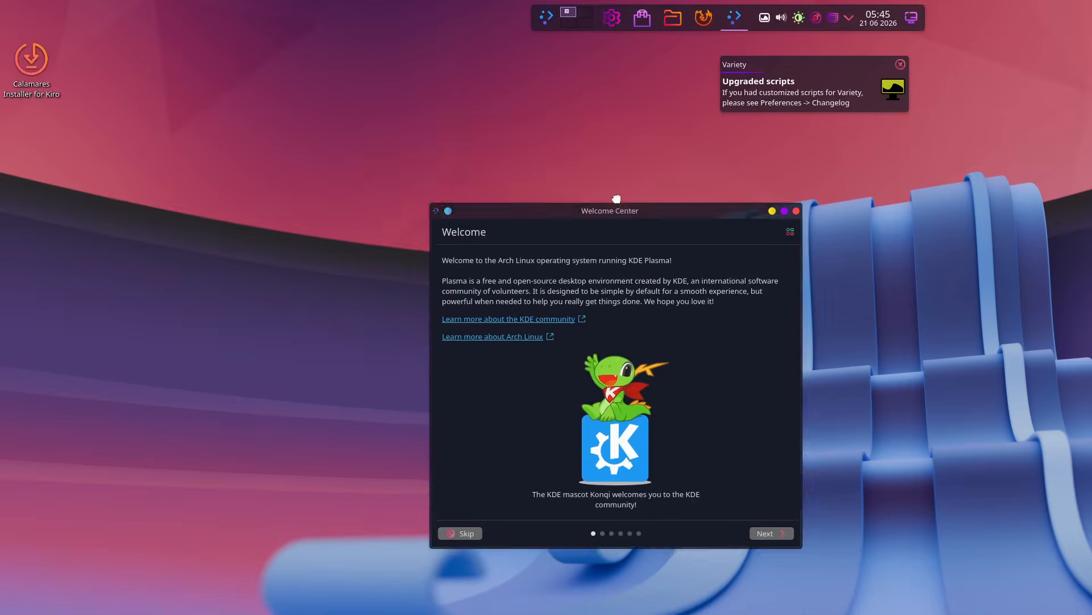
# - Close the Welcome Center and launch 'Calamares Installer for Kiro' from its desktop icon
pyautogui.click(404, 542)
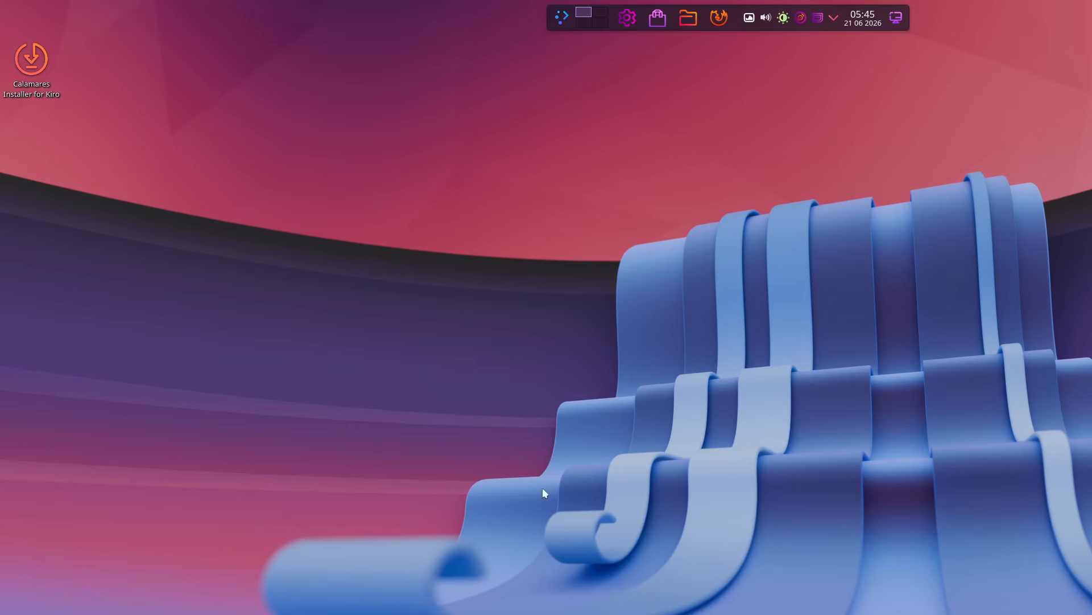
pyautogui.doubleClick(36, 71)
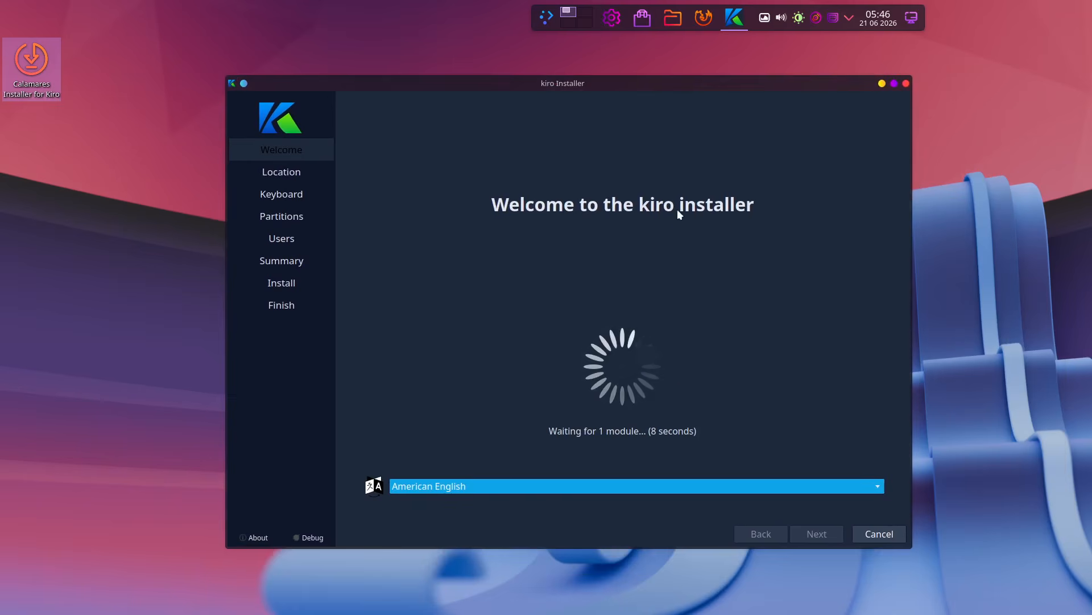
pyautogui.click(542, 17)
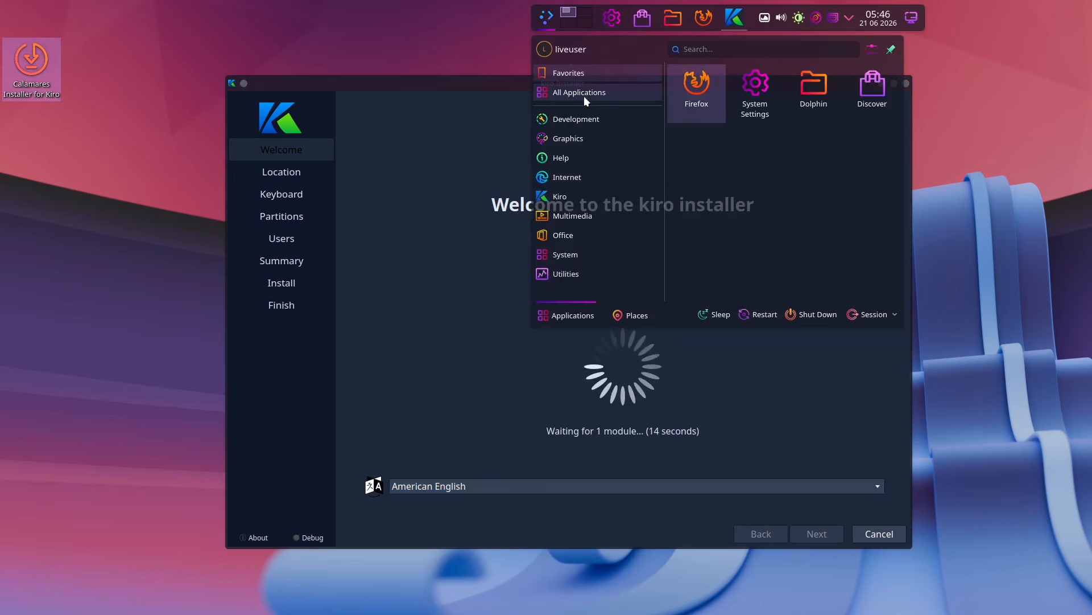
pyautogui.write('tz')
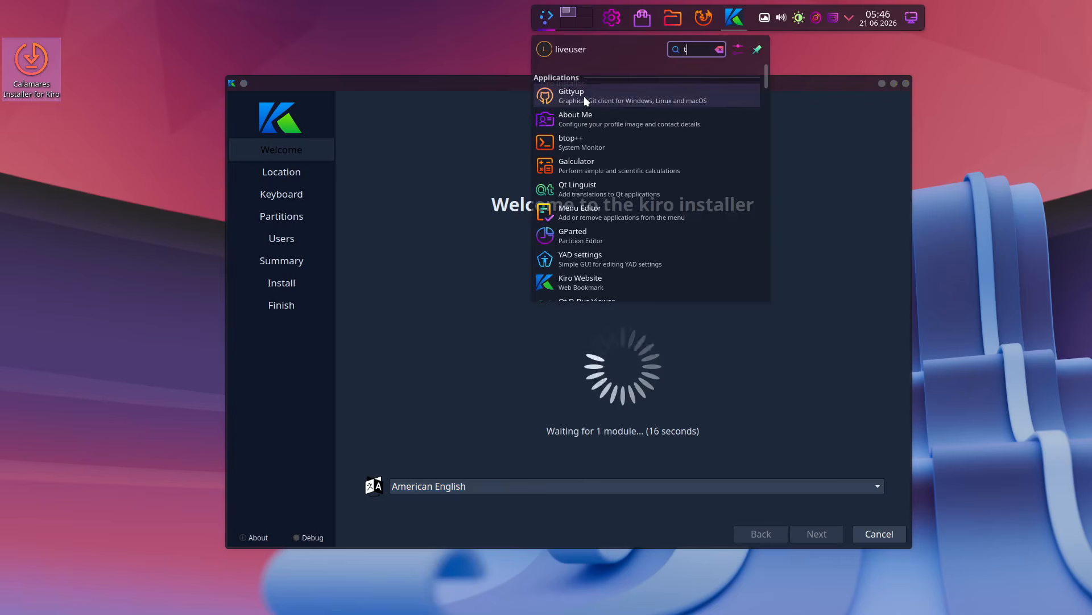
pyautogui.press('BackSpace')
pyautogui.write('w')
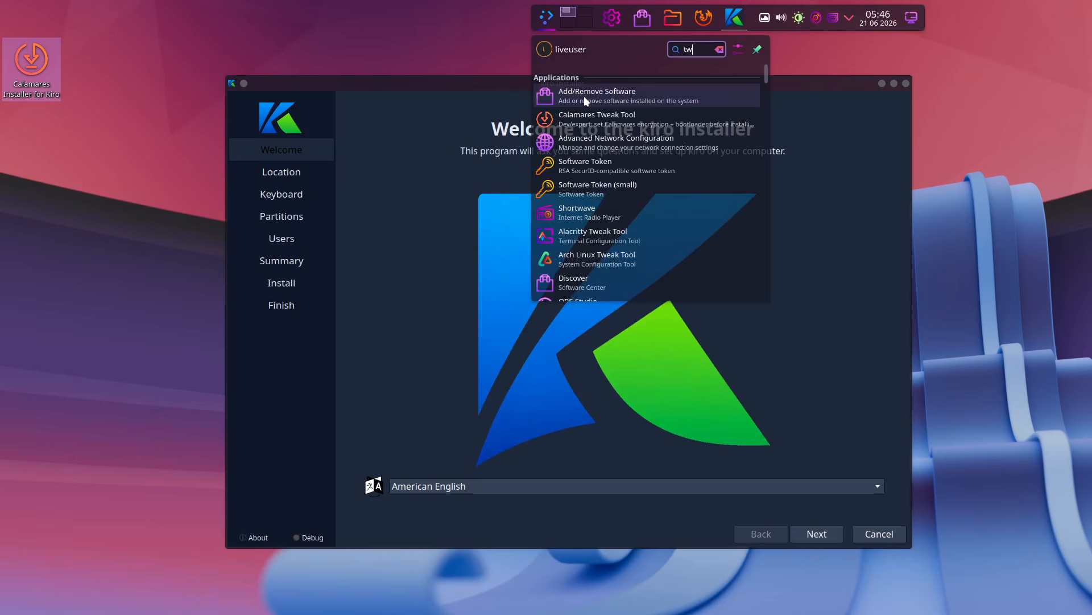
pyautogui.write('e')
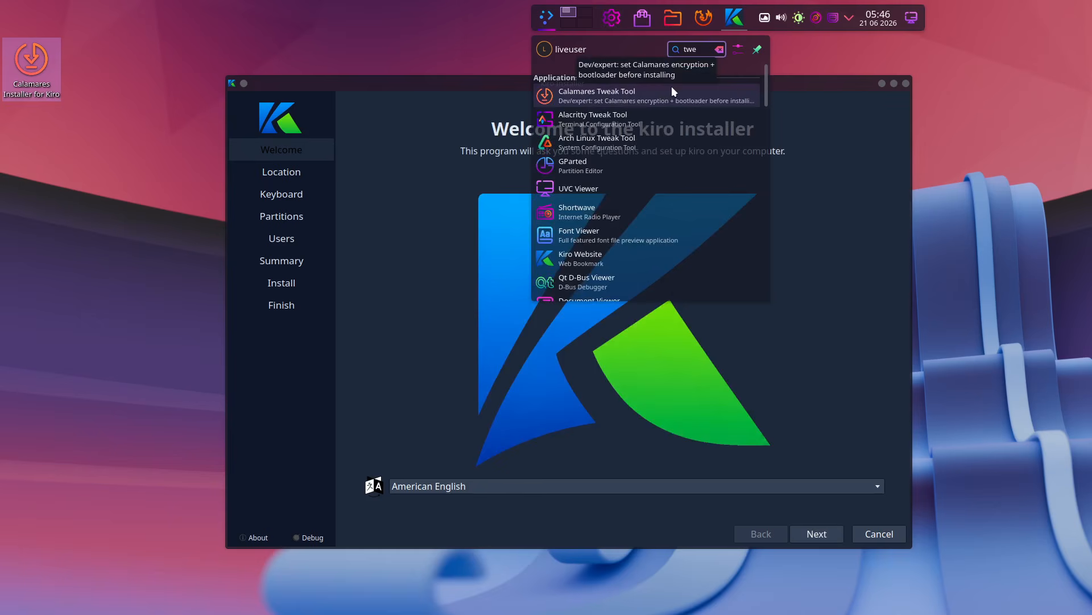
pyautogui.click(639, 95)
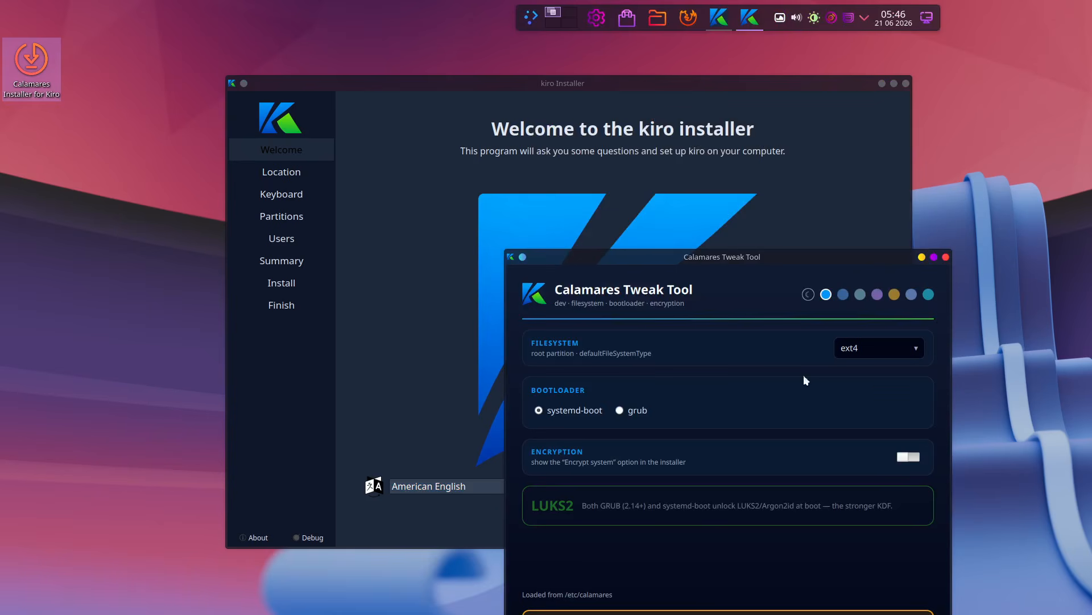
pyautogui.click(850, 350)
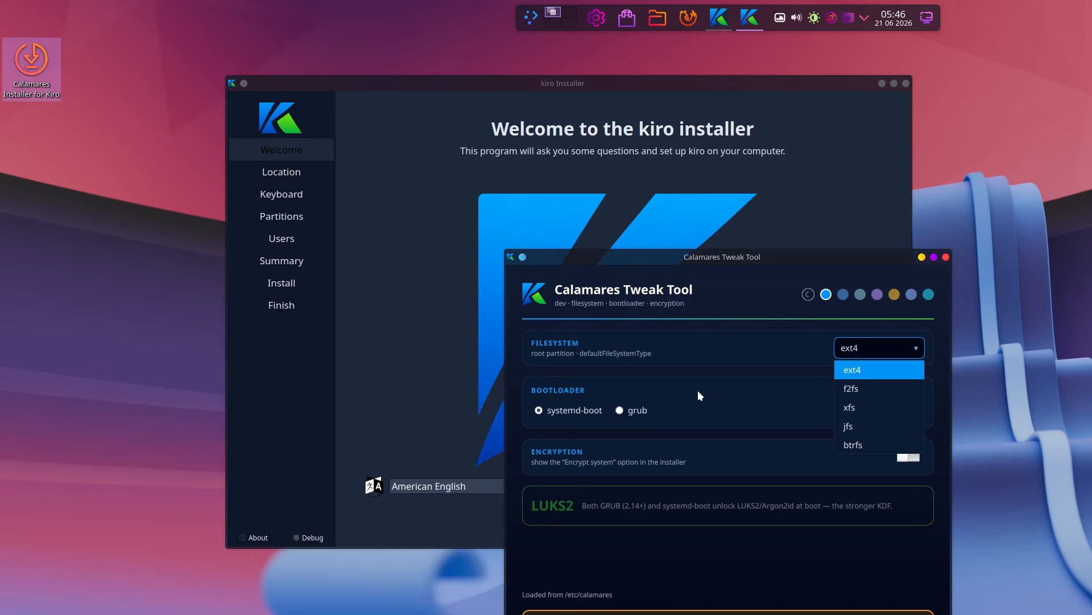
pyautogui.click(763, 336)
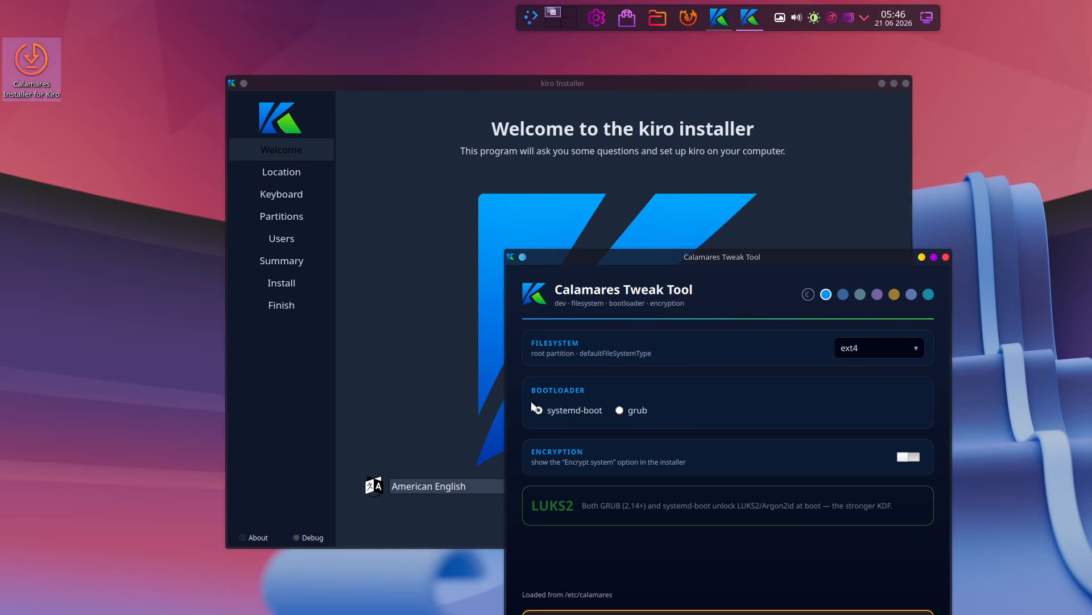
pyautogui.click(945, 256)
# - Accept the location, choose the Belgian keyboard layout, and select Erase disk for partitioning
pyautogui.click(801, 532)
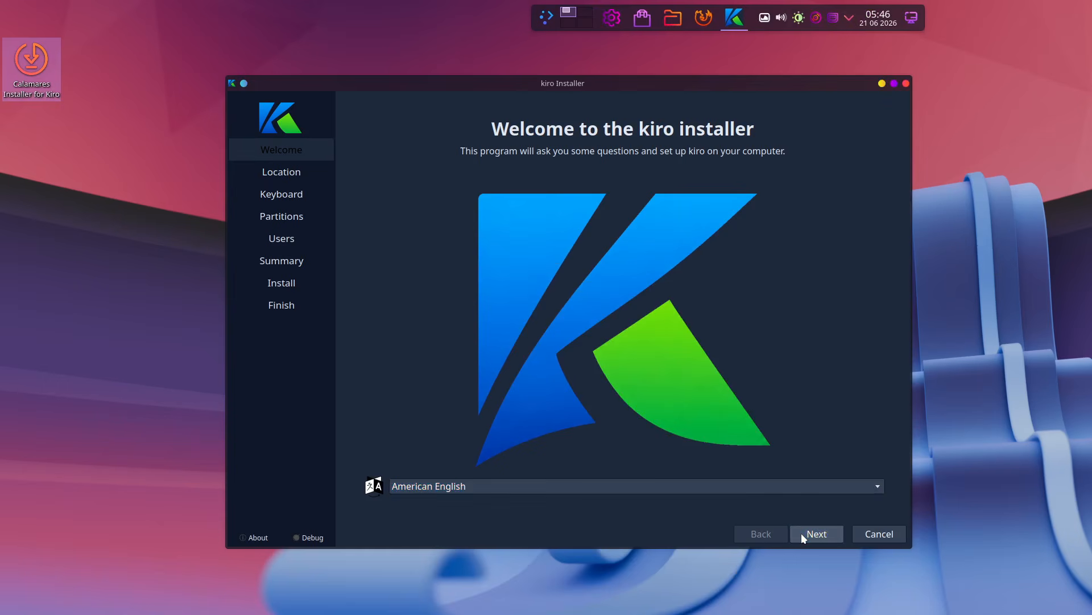
pyautogui.click(805, 533)
pyautogui.scroll(6, 495, 363)
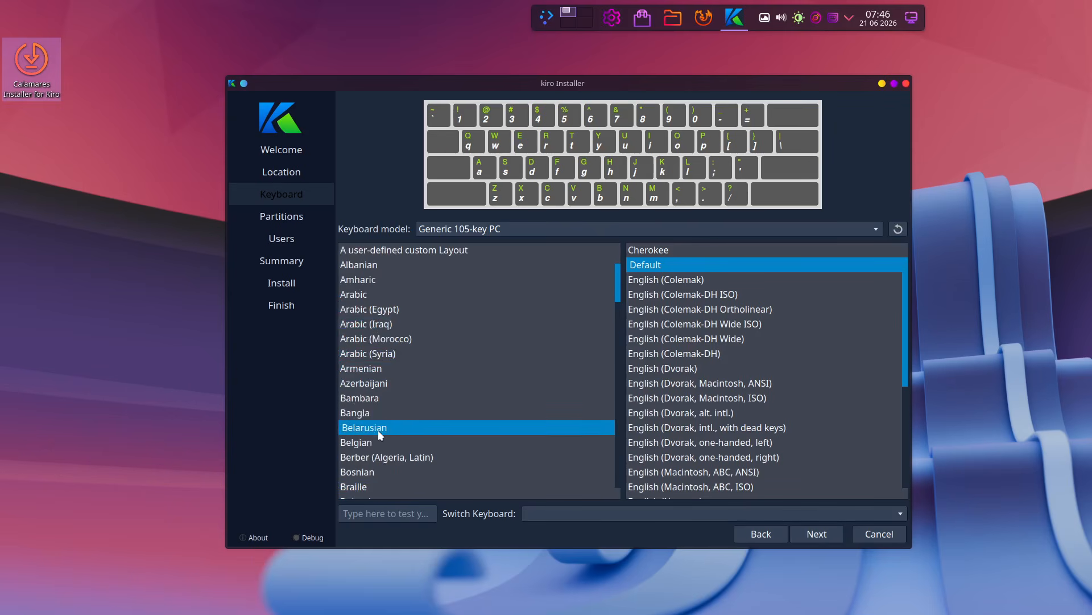
pyautogui.click(392, 442)
pyautogui.click(807, 537)
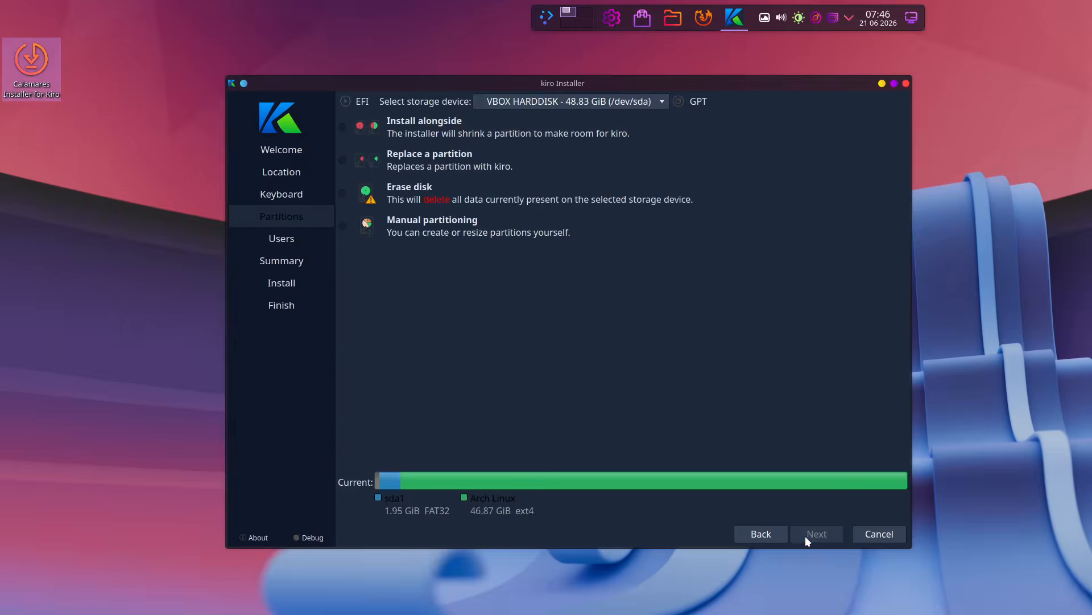
pyautogui.click(423, 187)
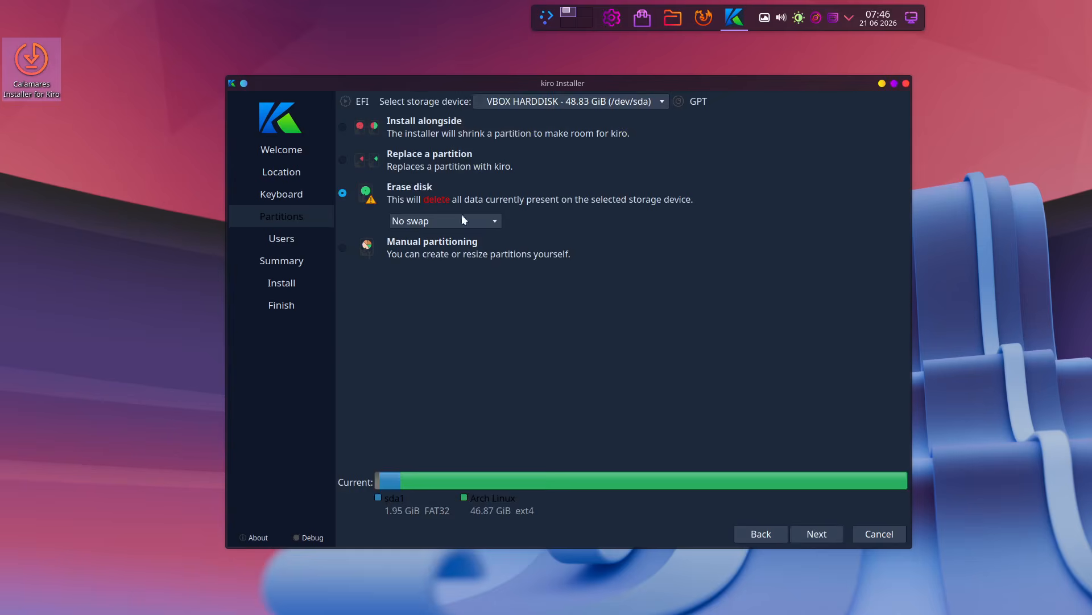
pyautogui.click(822, 533)
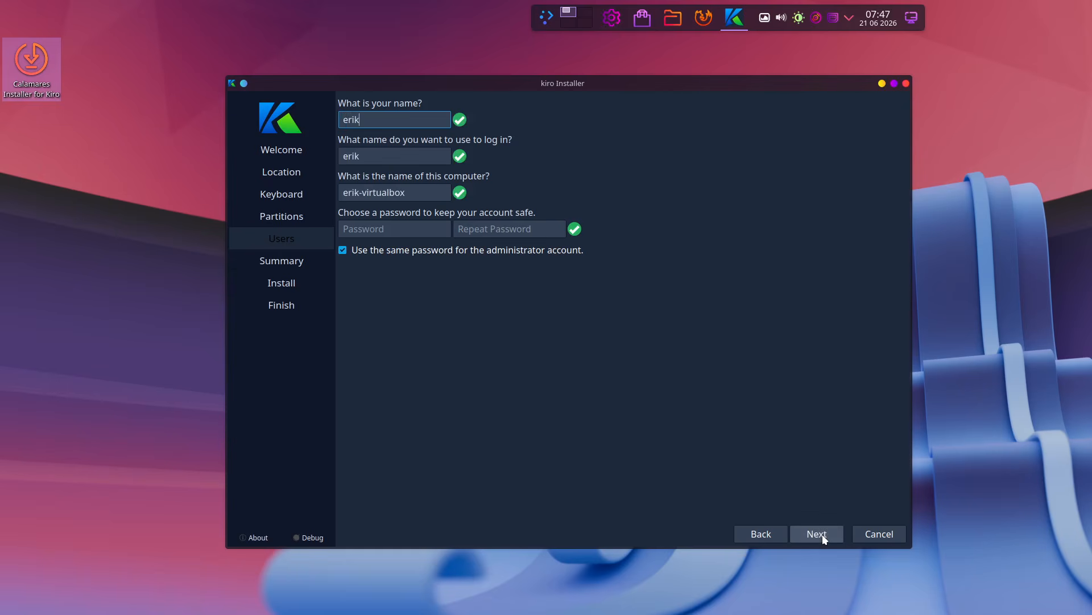
# - Enter the user's name, login name and computer name, then confirm and start the installation
pyautogui.press('Tab')
pyautogui.press('Tab')
pyautogui.press('Tab')
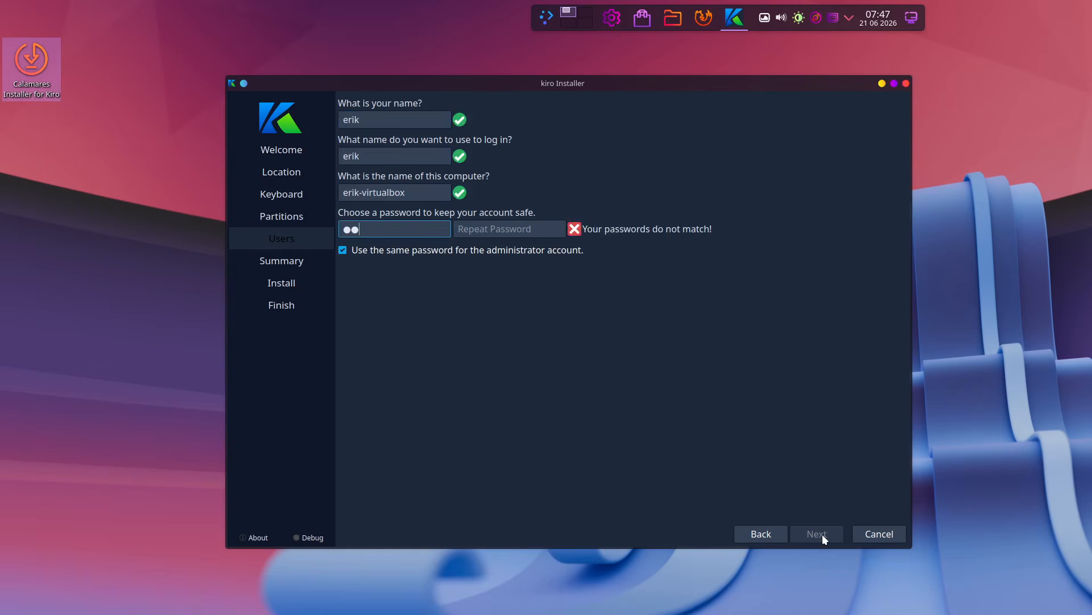
pyautogui.press('Tab')
pyautogui.click(822, 534)
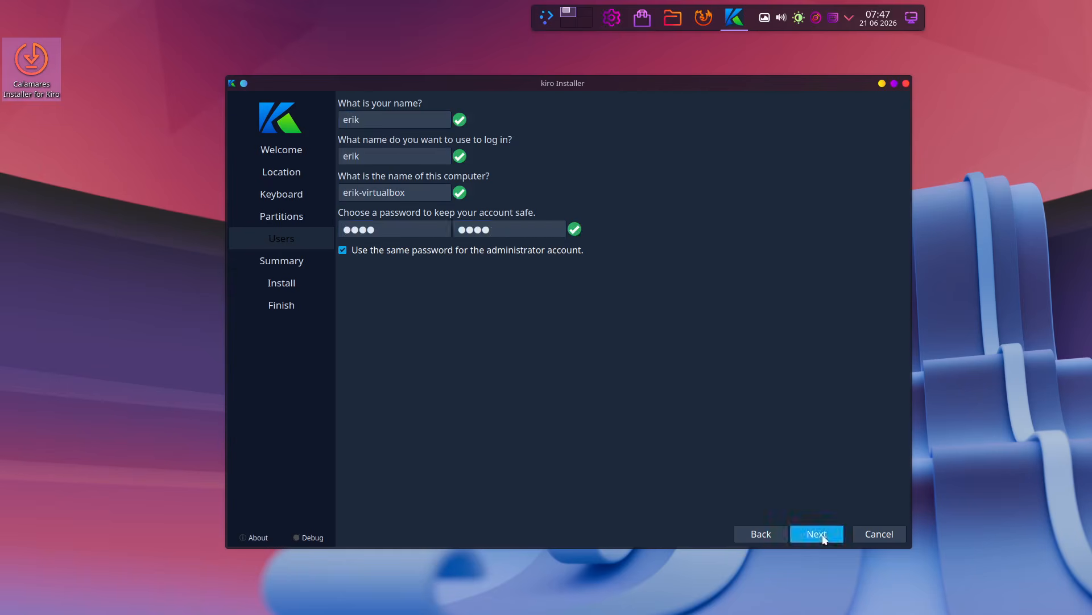
pyautogui.click(821, 534)
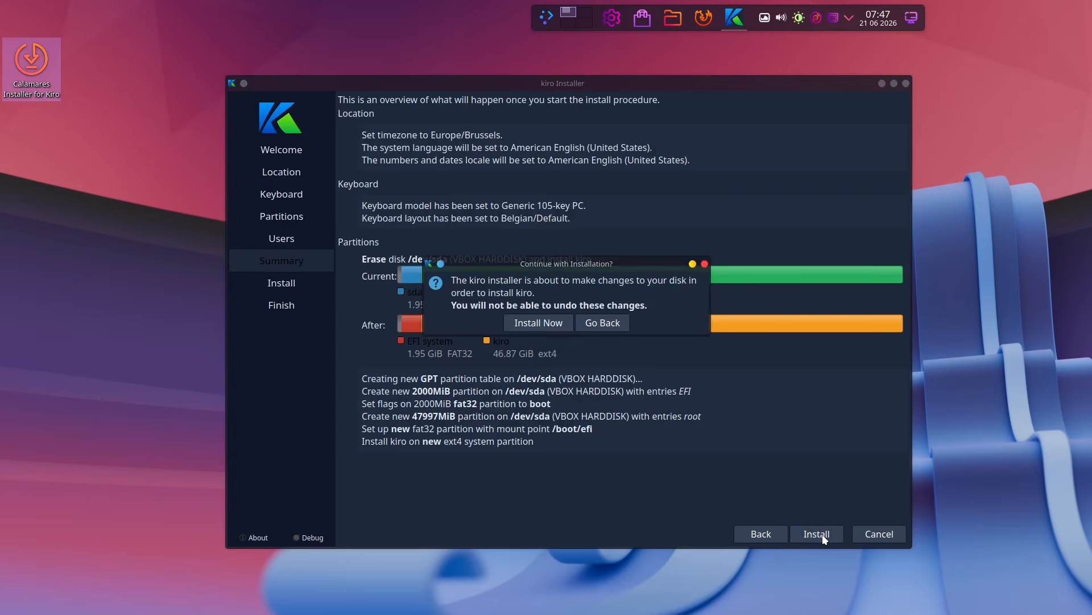
pyautogui.click(562, 323)
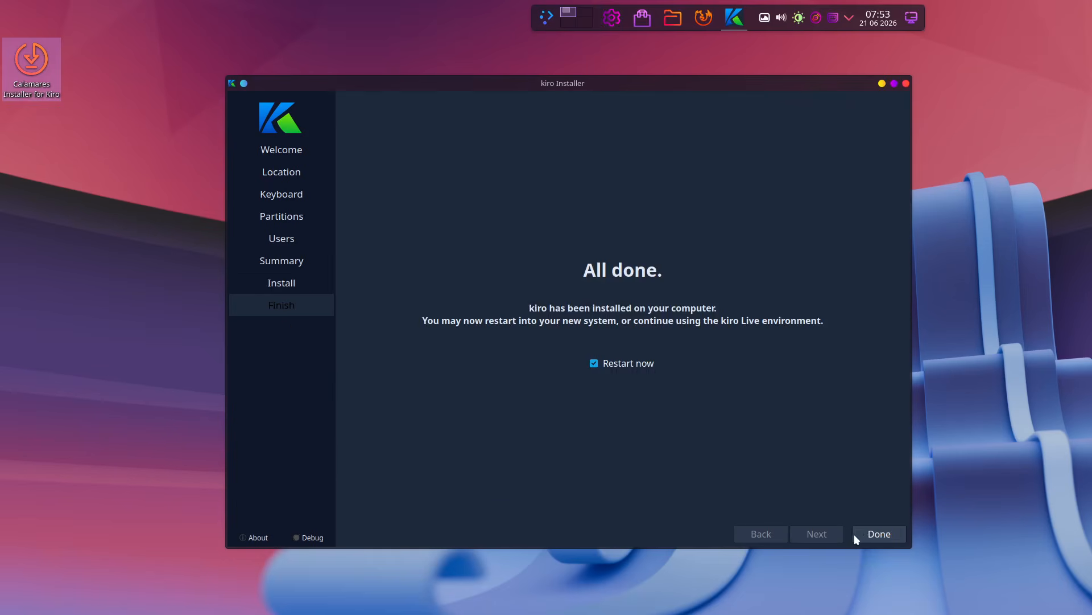
# - Restart with Done and boot the 6.18.36-1-cachyos-lts entry from the systemd-boot menu
pyautogui.click(877, 537)
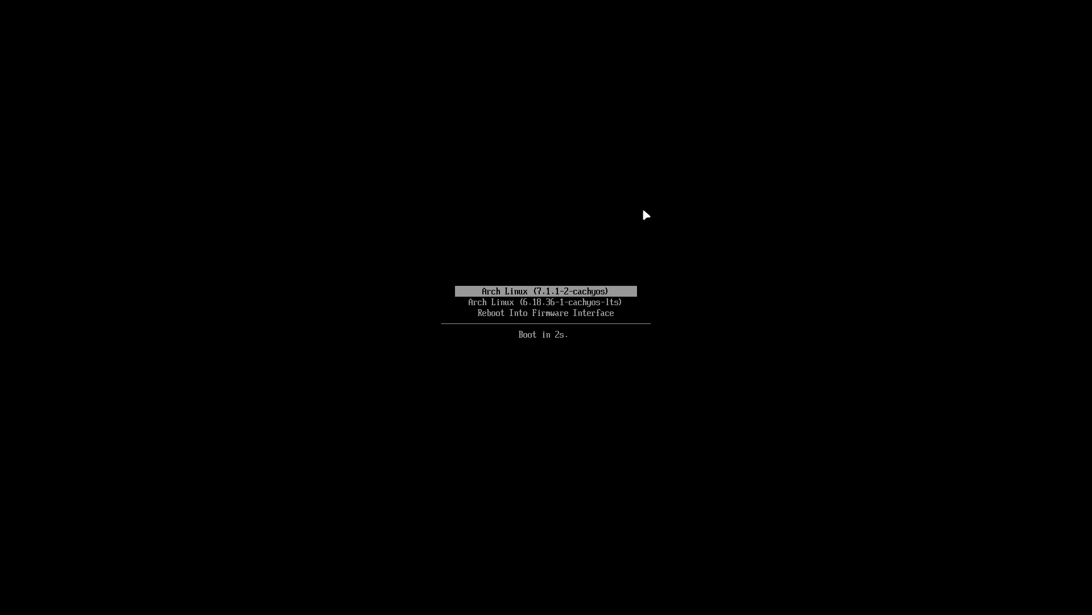
pyautogui.press('Down')
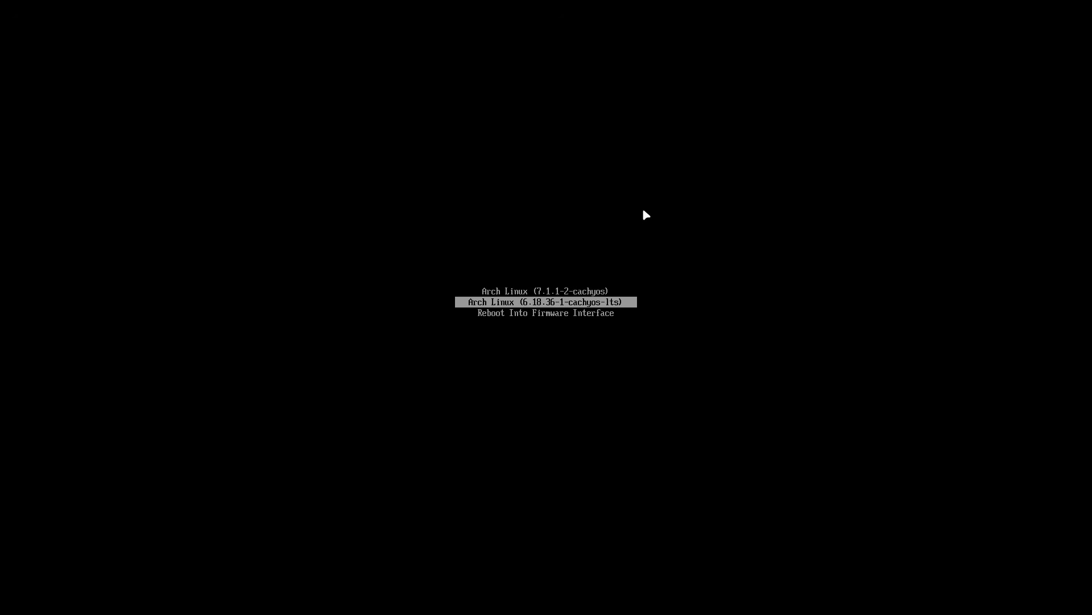
pyautogui.press('Return')
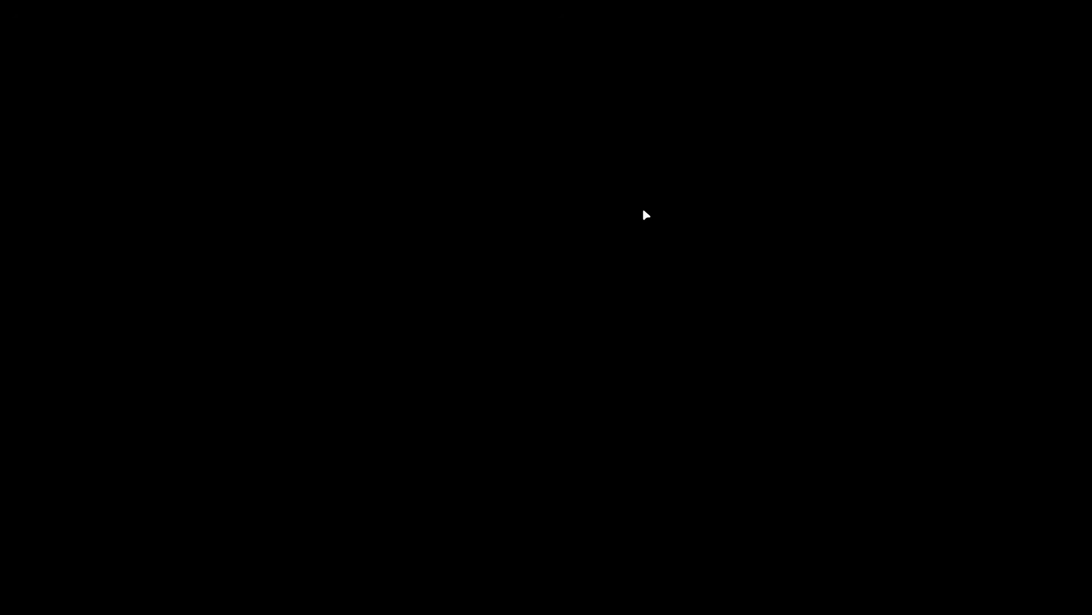
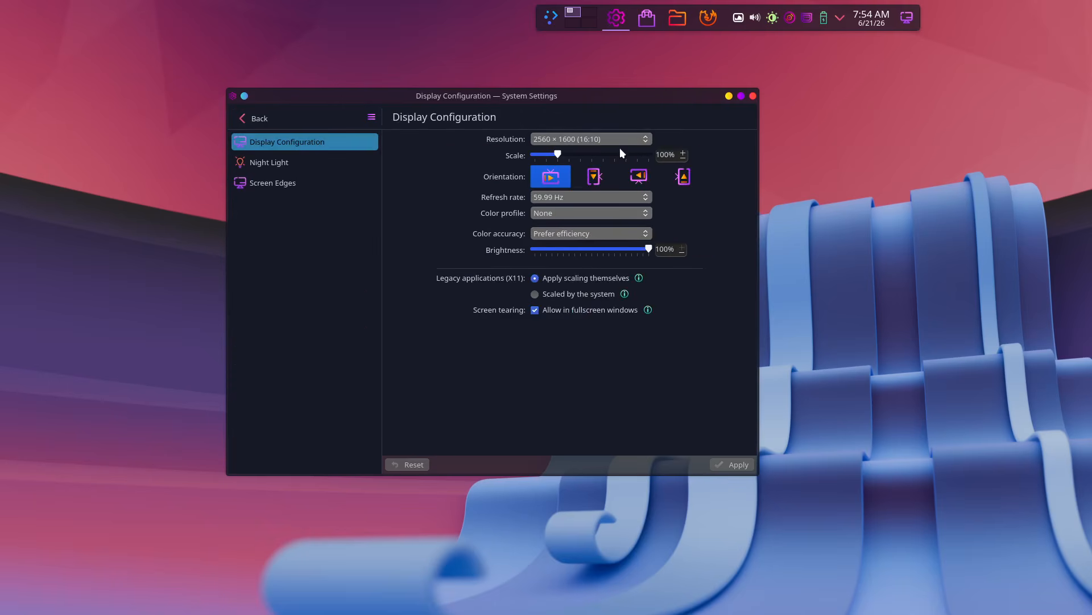
# - Switch the display to 1920 × 1080 (16:9), apply and keep it, then close System Settings
pyautogui.click(637, 139)
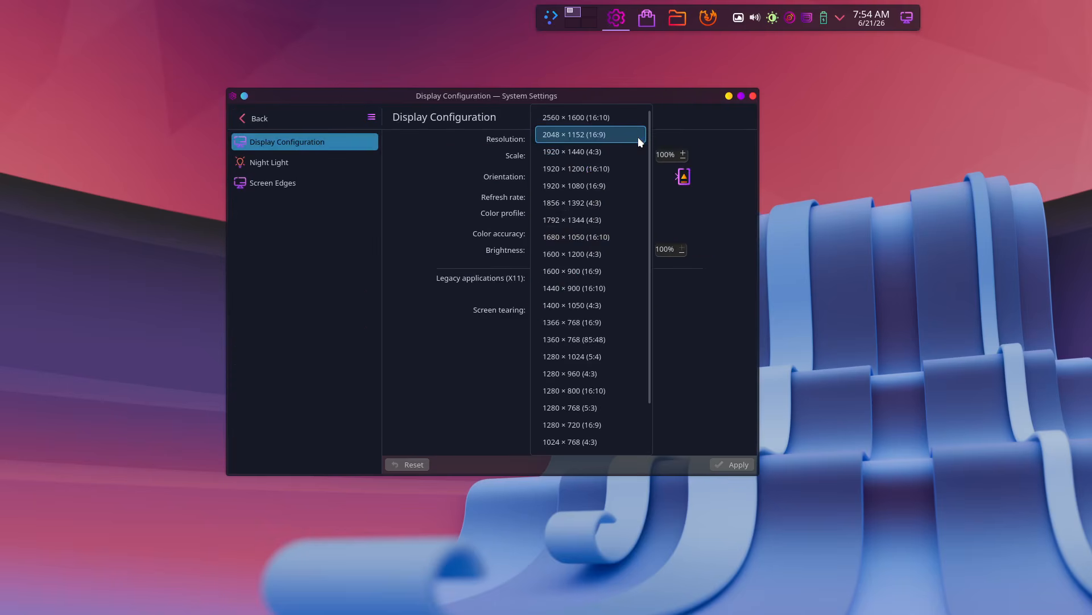
pyautogui.click(620, 186)
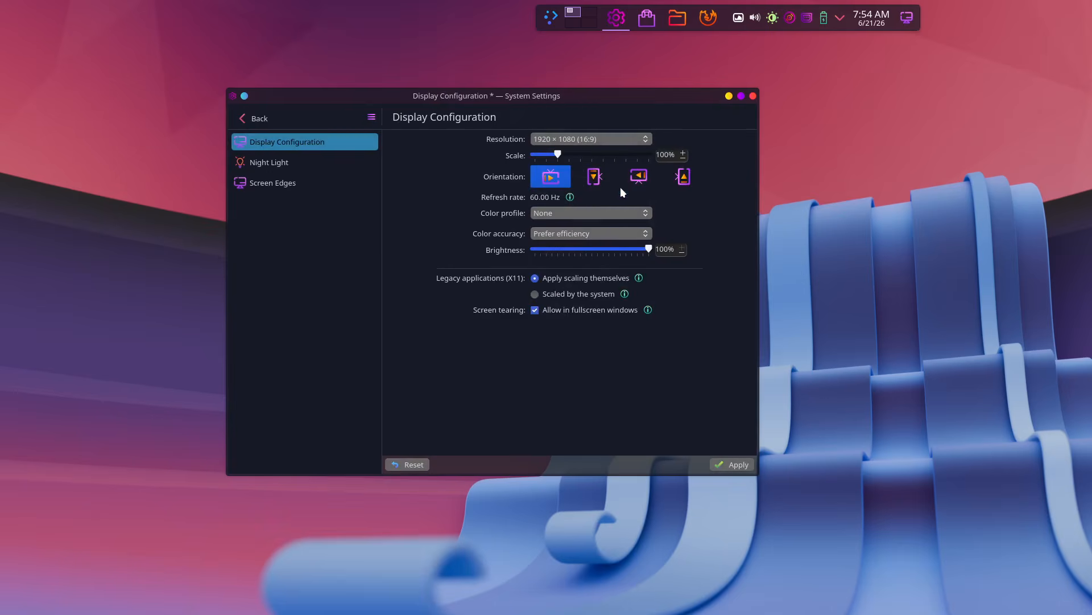
pyautogui.click(716, 464)
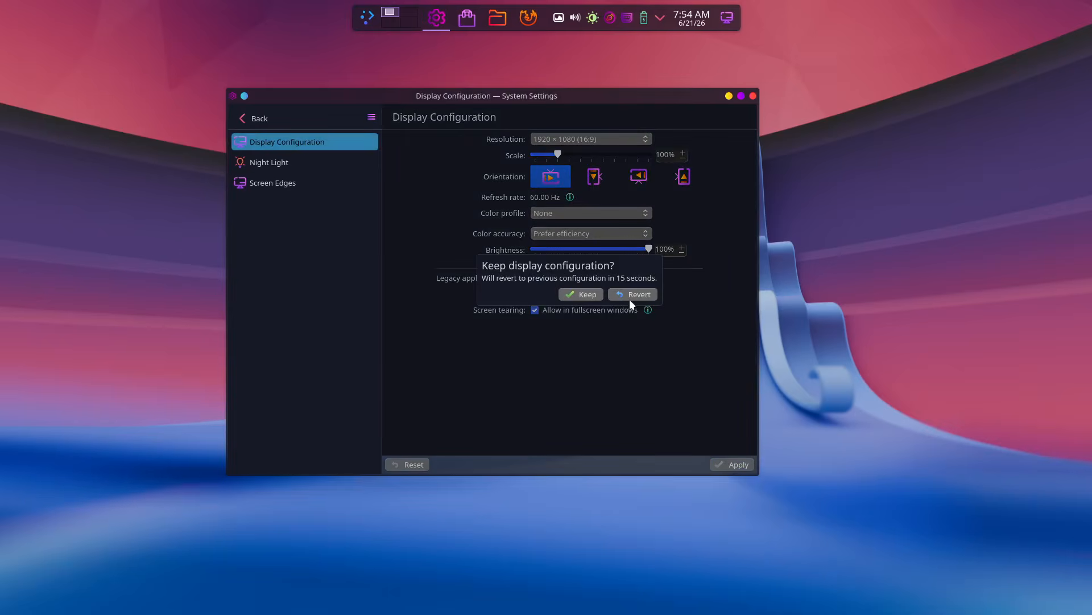
pyautogui.click(583, 295)
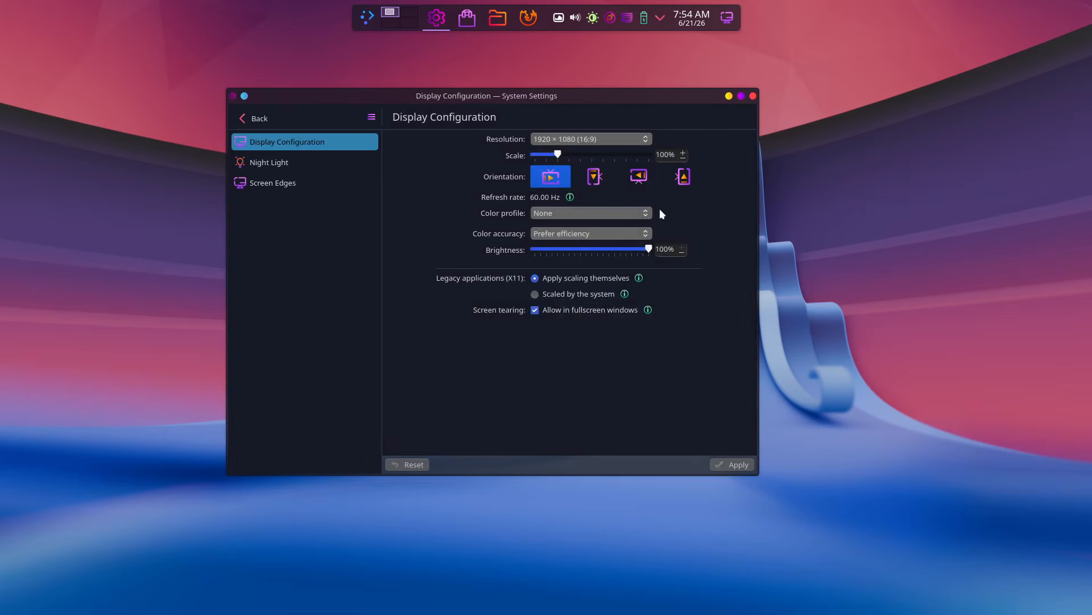
pyautogui.click(753, 96)
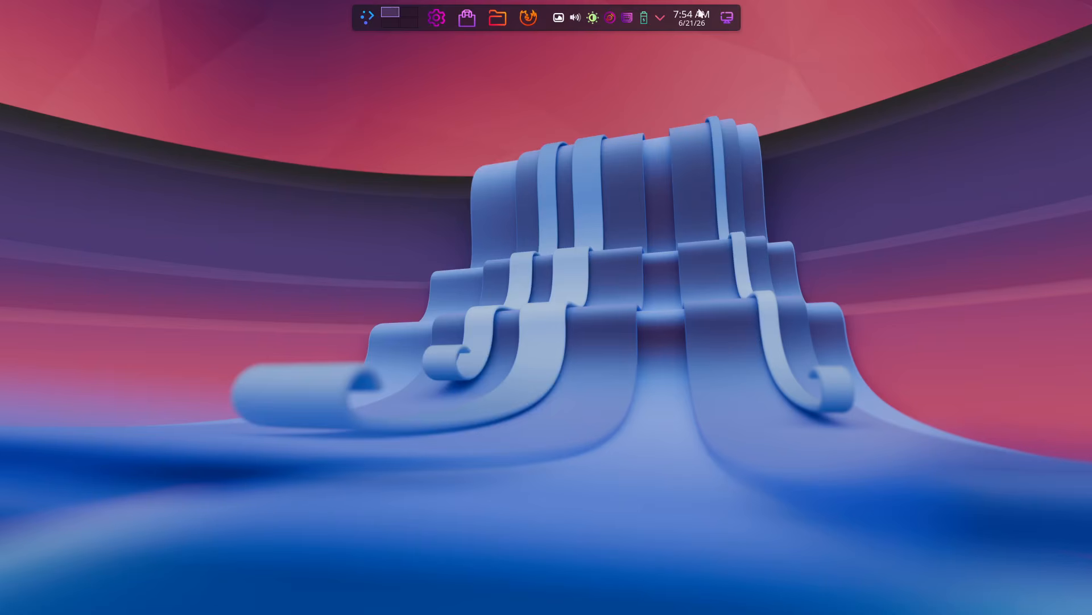
pyautogui.click(369, 21)
pyautogui.click(257, 146)
pyautogui.press('super+e')
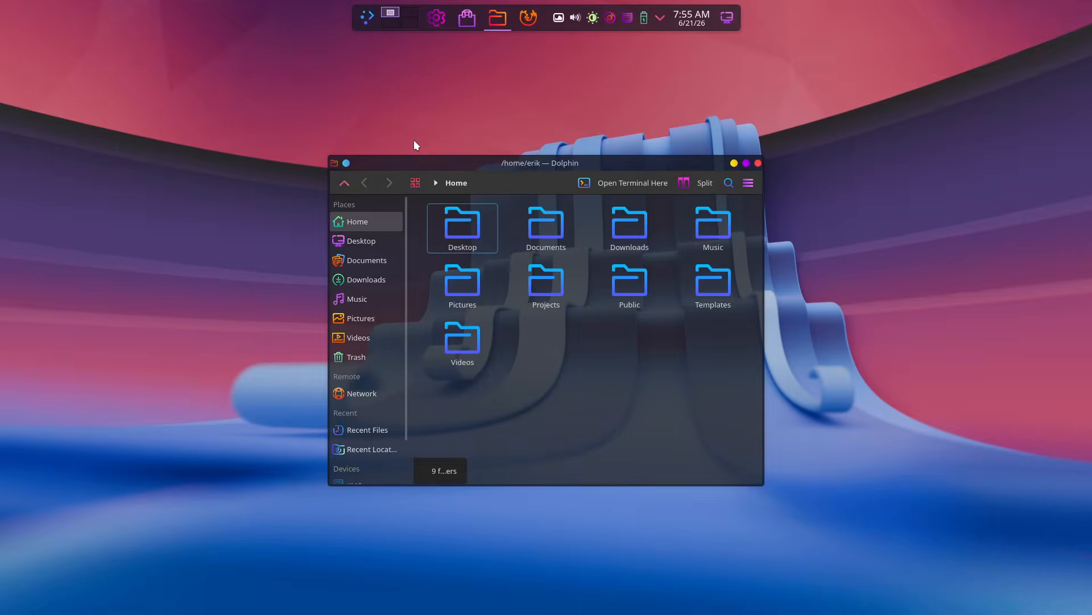
pyautogui.moveTo(490, 165); pyautogui.dragTo(283, 78)
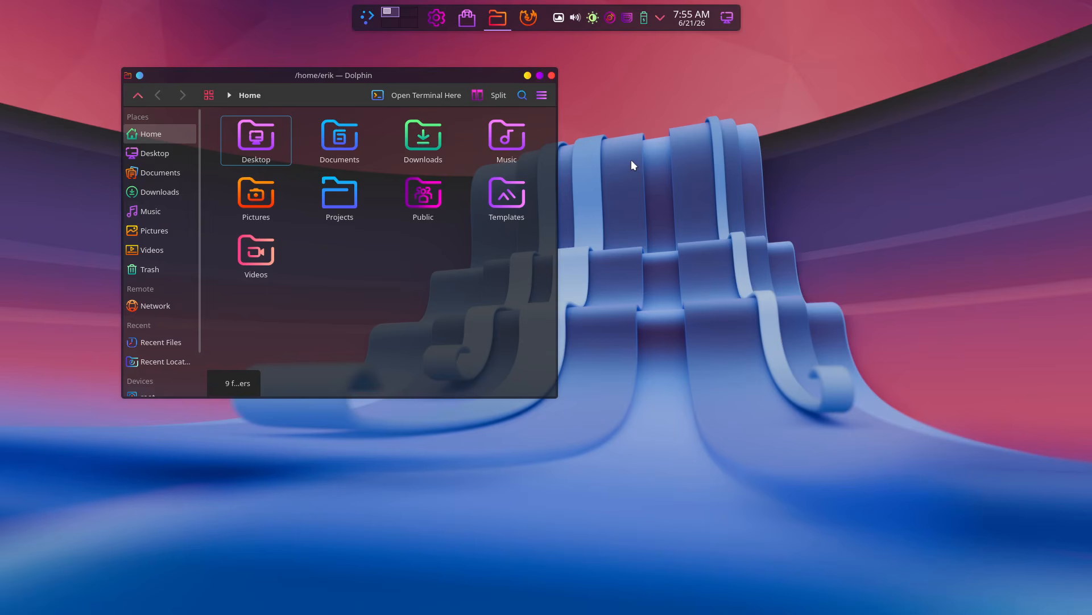
pyautogui.click(551, 75)
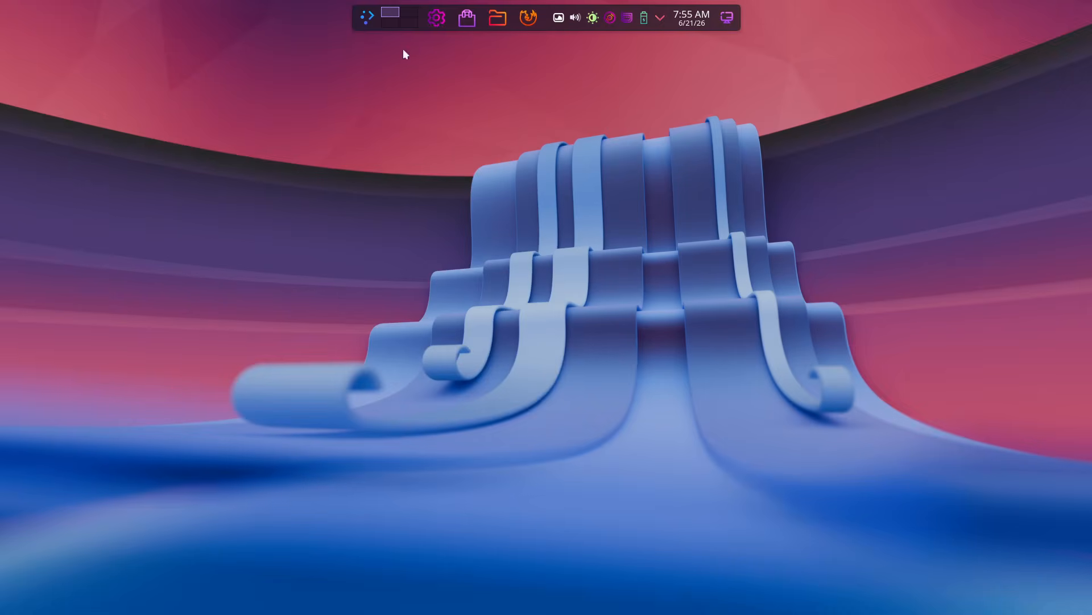
# - Bring up the application launcher to look over the favourites, then dismiss it
pyautogui.click(370, 18)
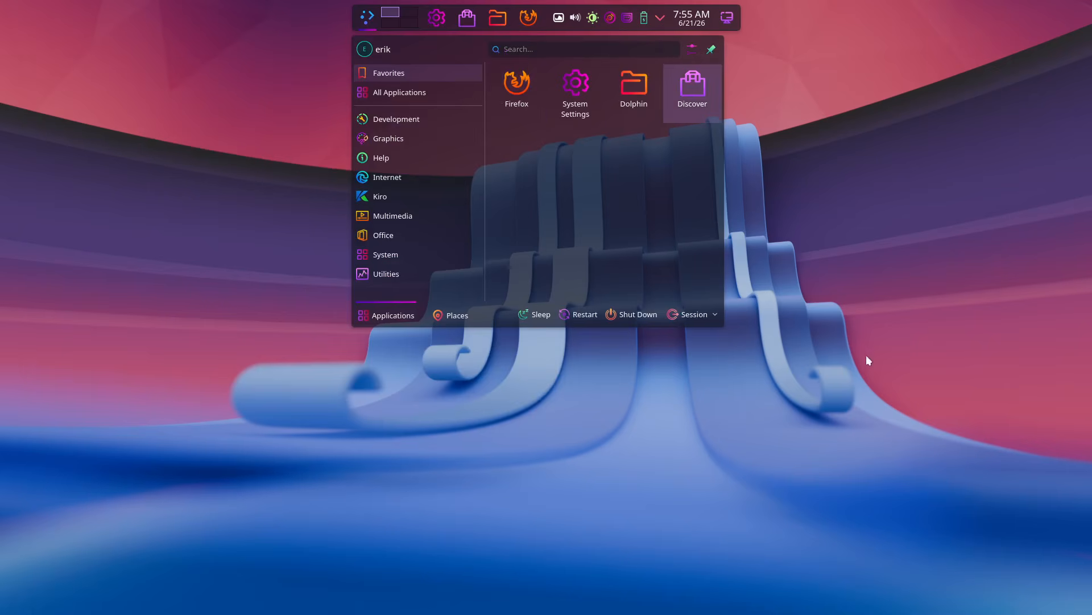
pyautogui.click(887, 398)
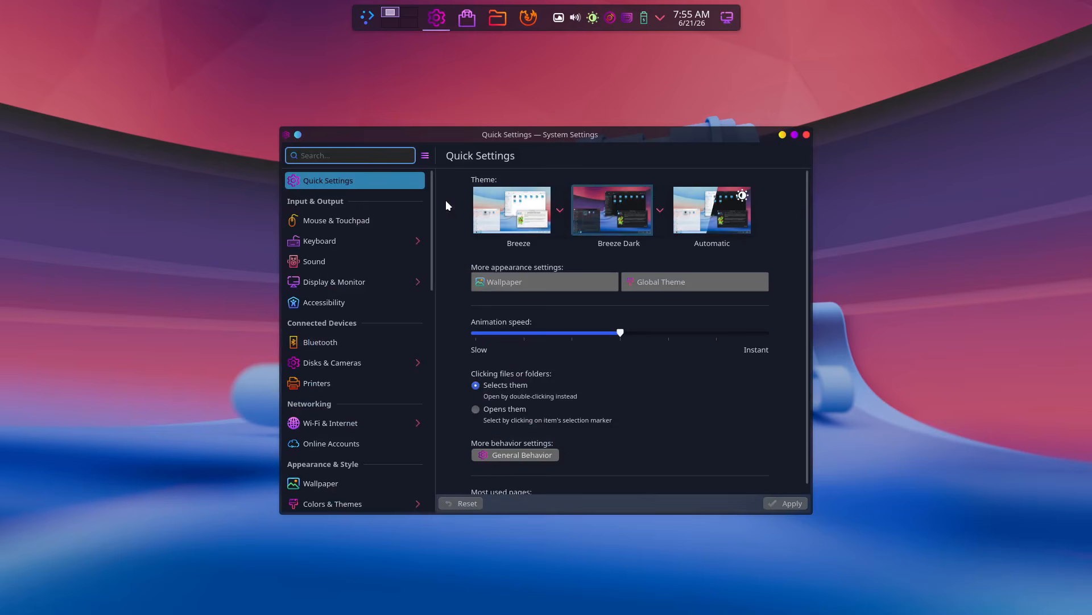
# - Show the Global Theme page and scroll through themes like Air, Breeze, Kiro Layan and Kiro Sweet
pyautogui.click(664, 283)
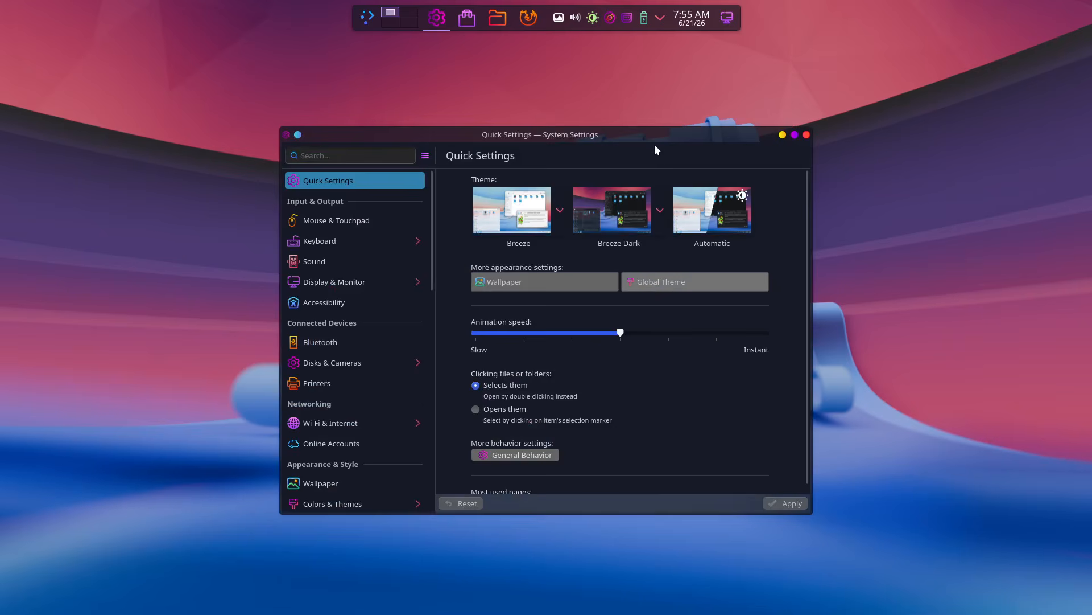
pyautogui.moveTo(654, 134); pyautogui.dragTo(571, 68)
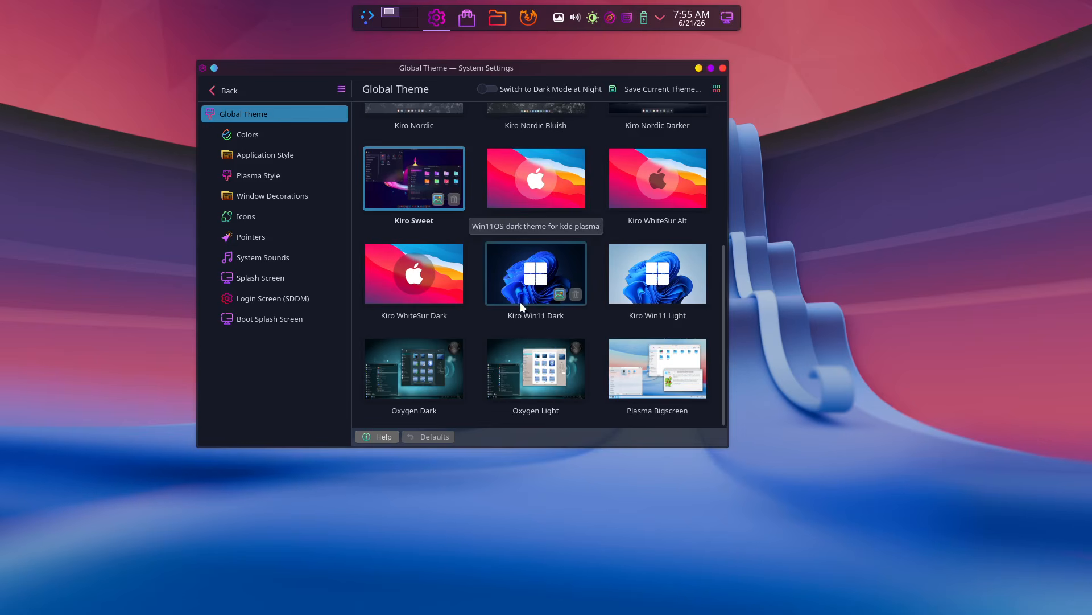
pyautogui.scroll(3, 537, 376)
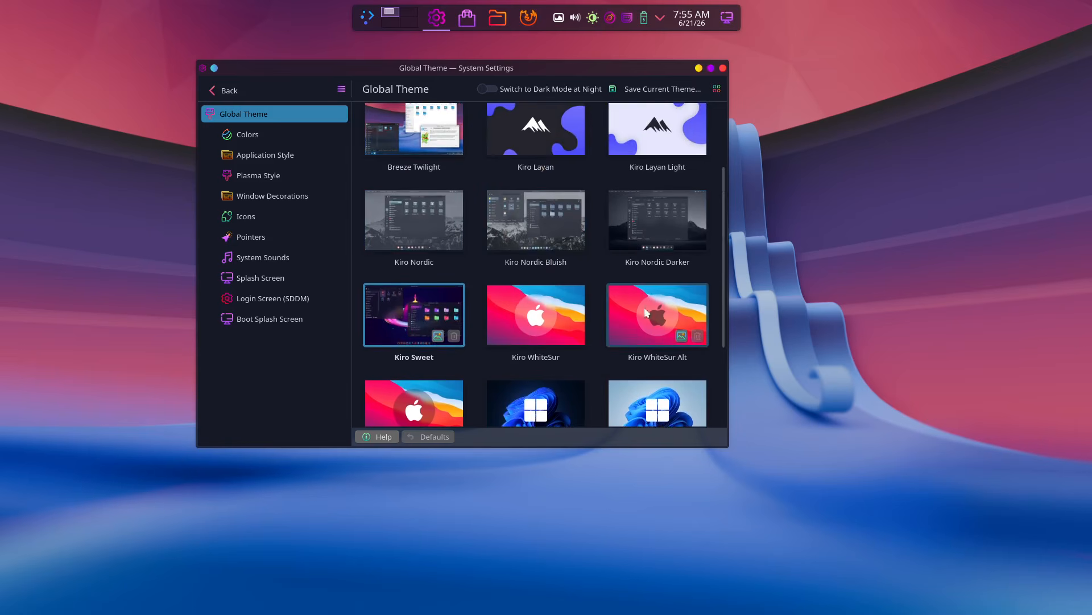
pyautogui.scroll(-1, 641, 336)
pyautogui.scroll(-2, 640, 354)
pyautogui.scroll(5, 640, 354)
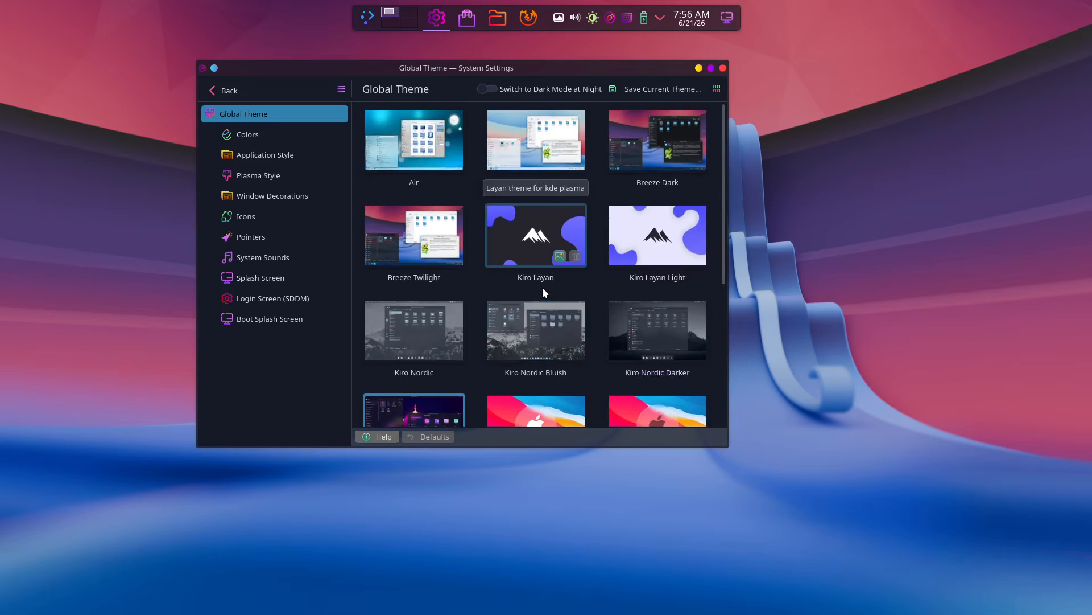
# - Bring up the Download New Global Themes window and arrange it beside System Settings
pyautogui.click(716, 89)
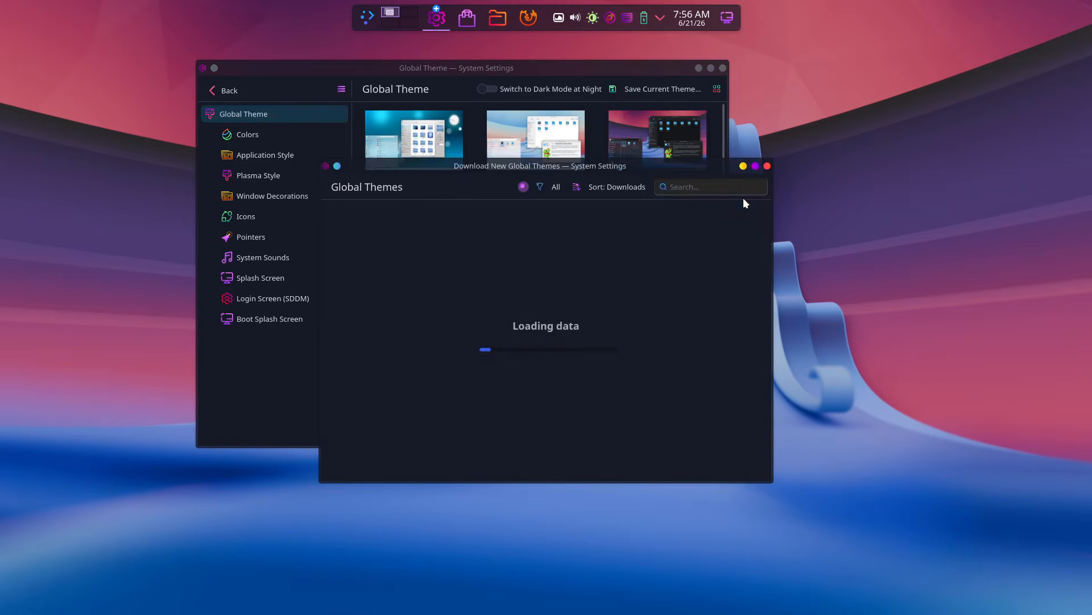
pyautogui.moveTo(685, 168); pyautogui.dragTo(902, 217)
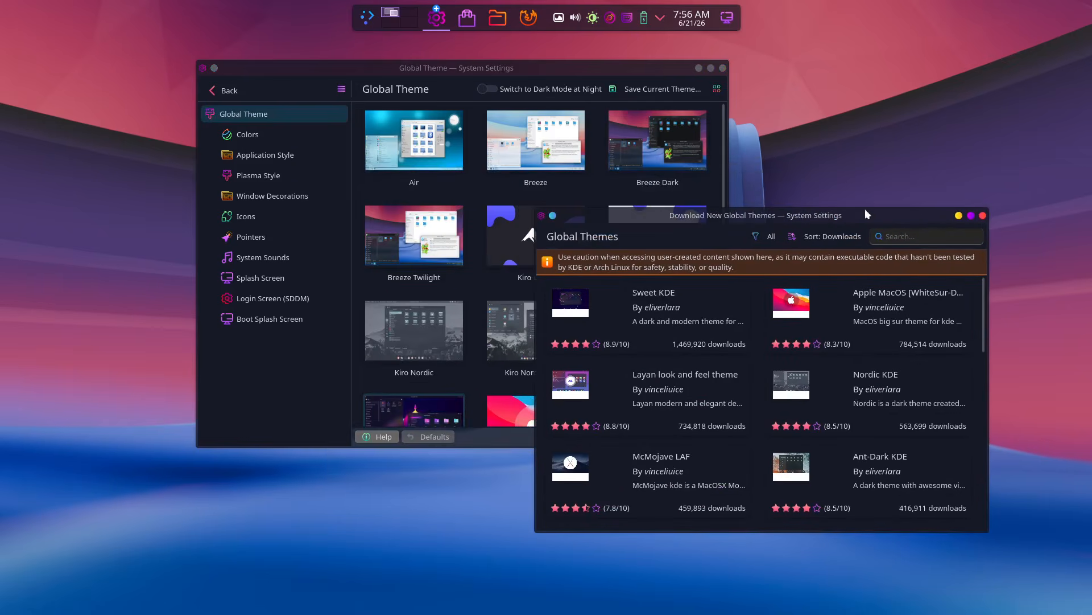
pyautogui.moveTo(629, 70); pyautogui.dragTo(532, 61)
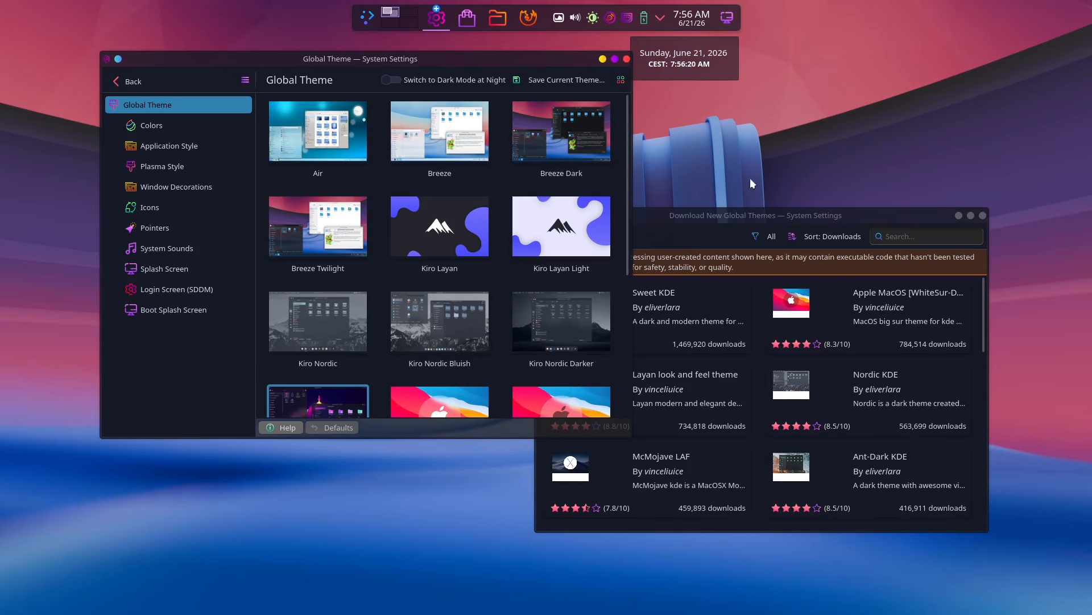
# - Switch between the two windows, then close the Download New Global Themes window
pyautogui.click(767, 212)
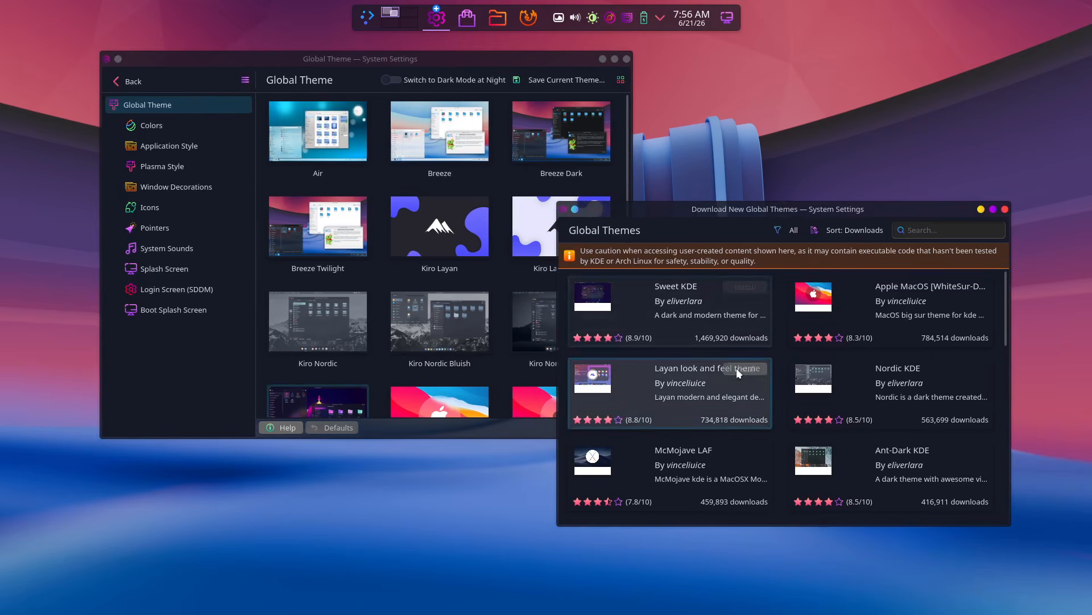
pyautogui.click(569, 59)
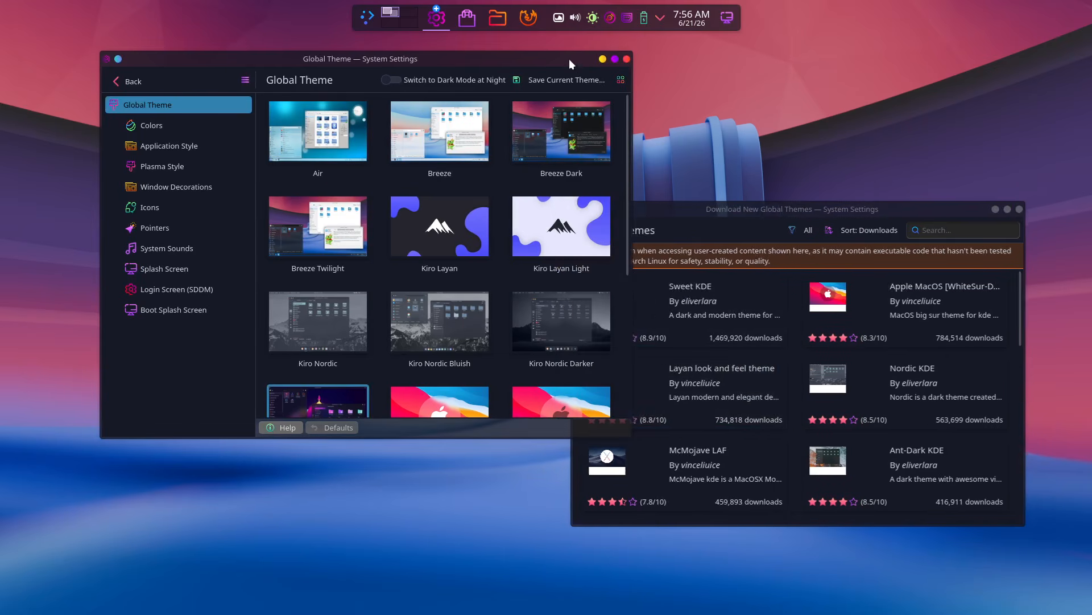
pyautogui.click(657, 206)
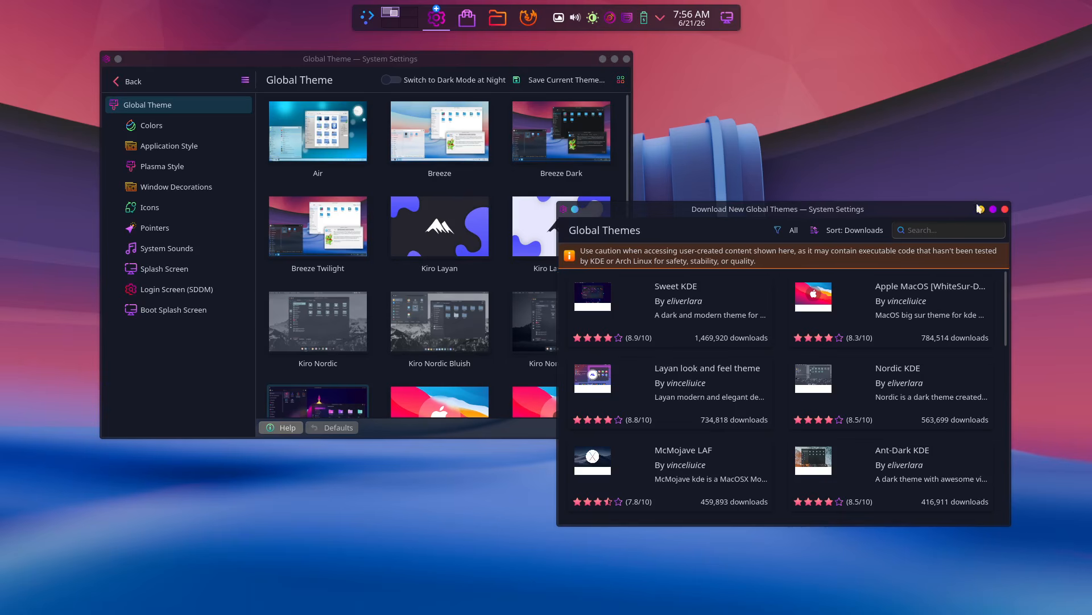
pyautogui.click(1005, 210)
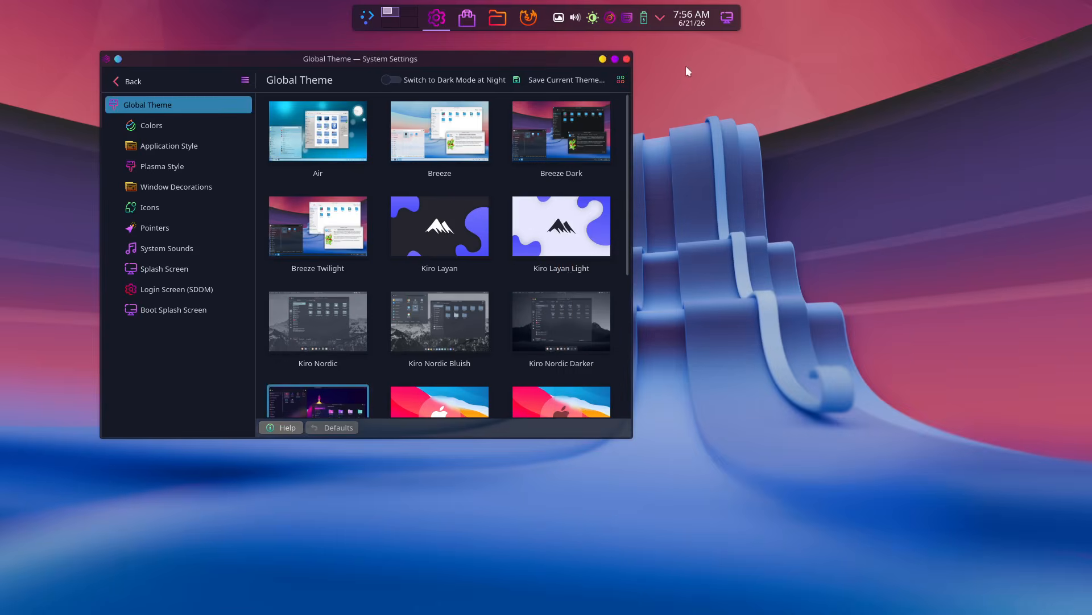
# - Close System Settings and show the application launcher enlarged by dragging its corner
pyautogui.click(627, 59)
pyautogui.click(367, 18)
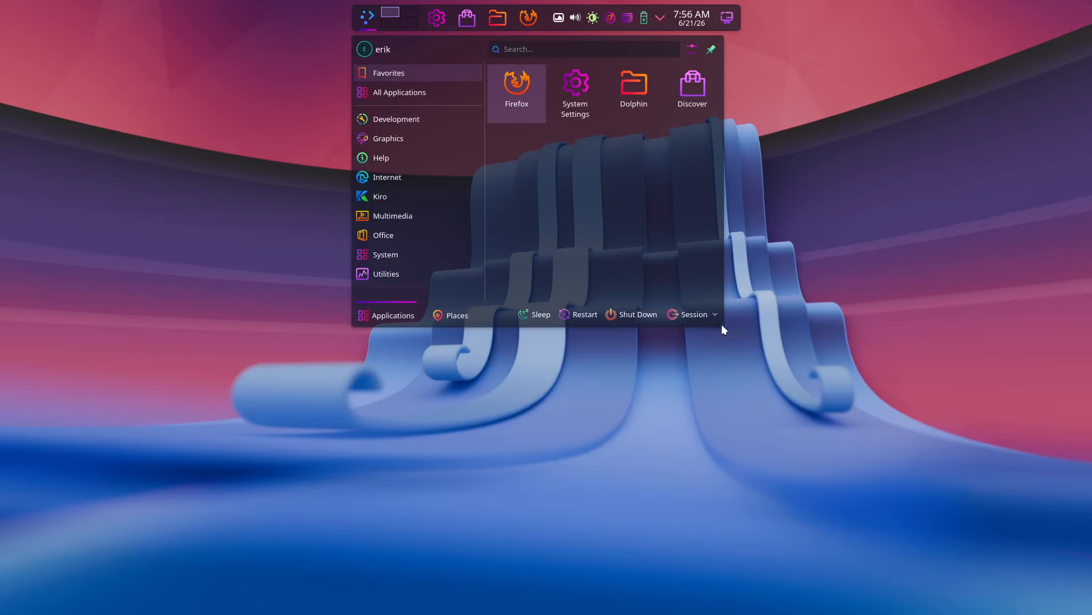
pyautogui.moveTo(715, 325)
pyautogui.mouseDown()
pyautogui.moveTo(733, 419)
pyautogui.moveTo(734, 315)
pyautogui.mouseUp()
# - Browse the Development, Graphics, Help, Internet, Kiro and Office app categories
pyautogui.moveTo(421, 115)
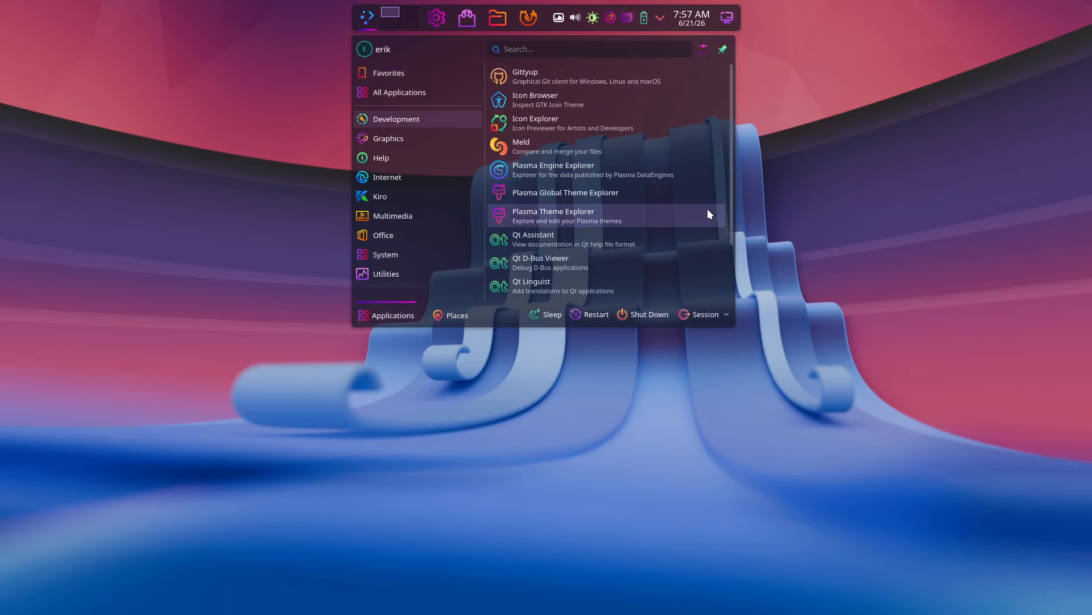
pyautogui.scroll(-2, 708, 213)
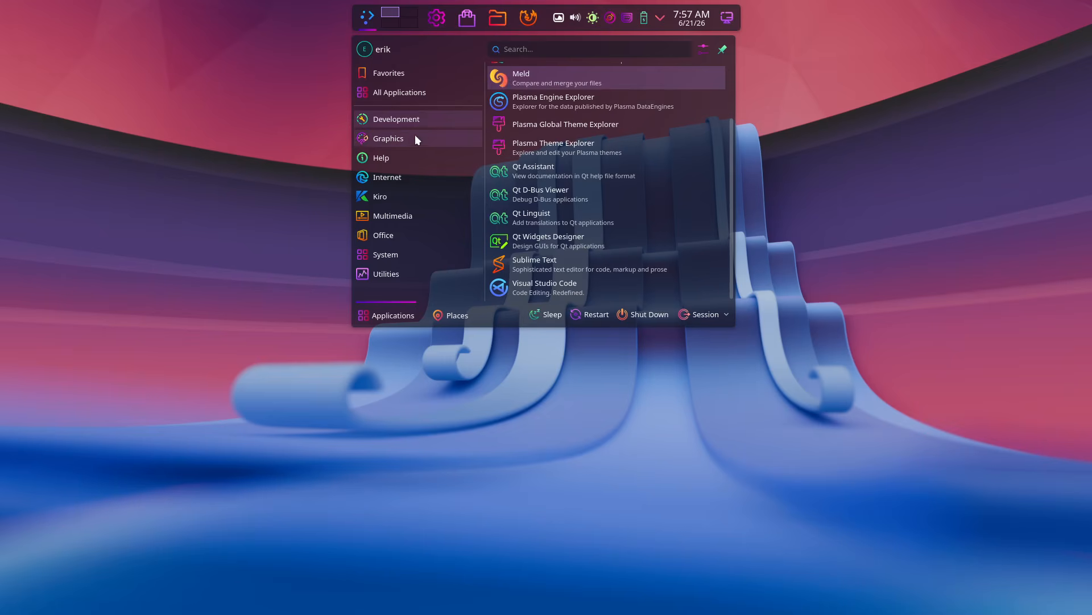
pyautogui.moveTo(415, 138)
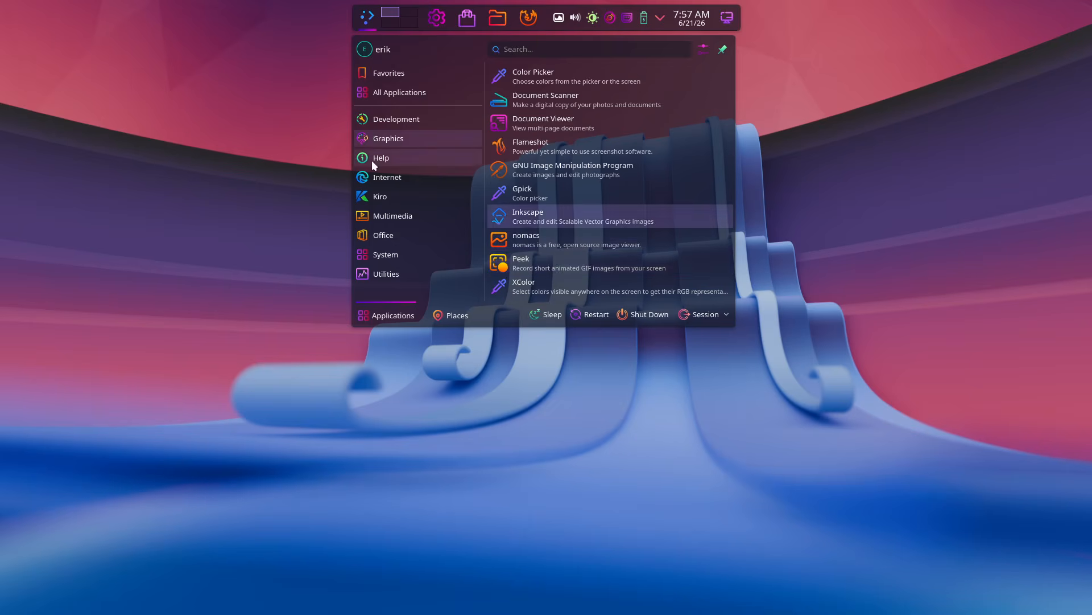
pyautogui.moveTo(374, 164)
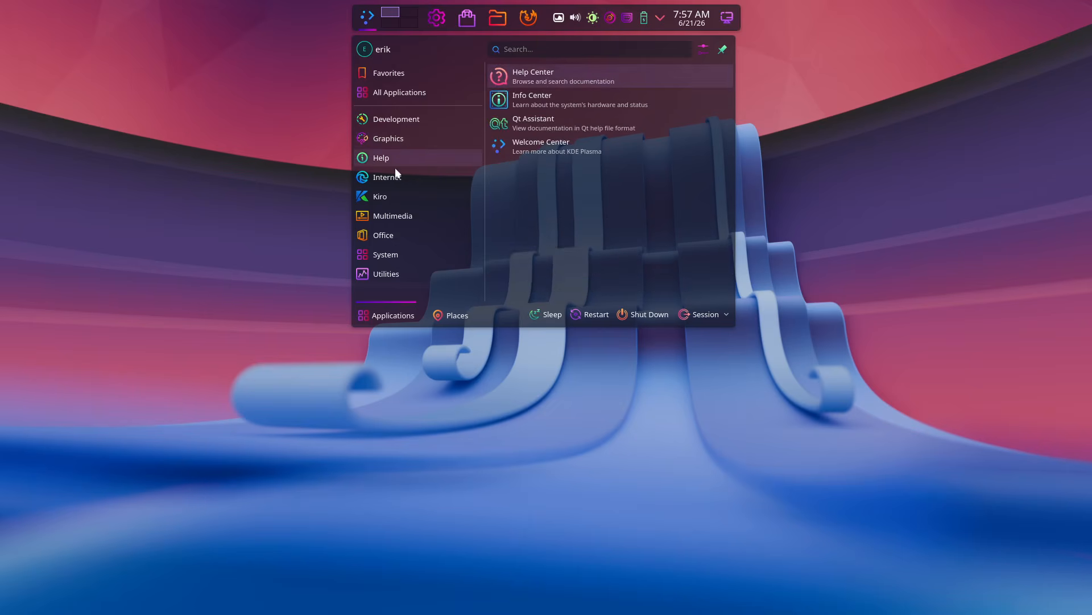
pyautogui.moveTo(400, 176)
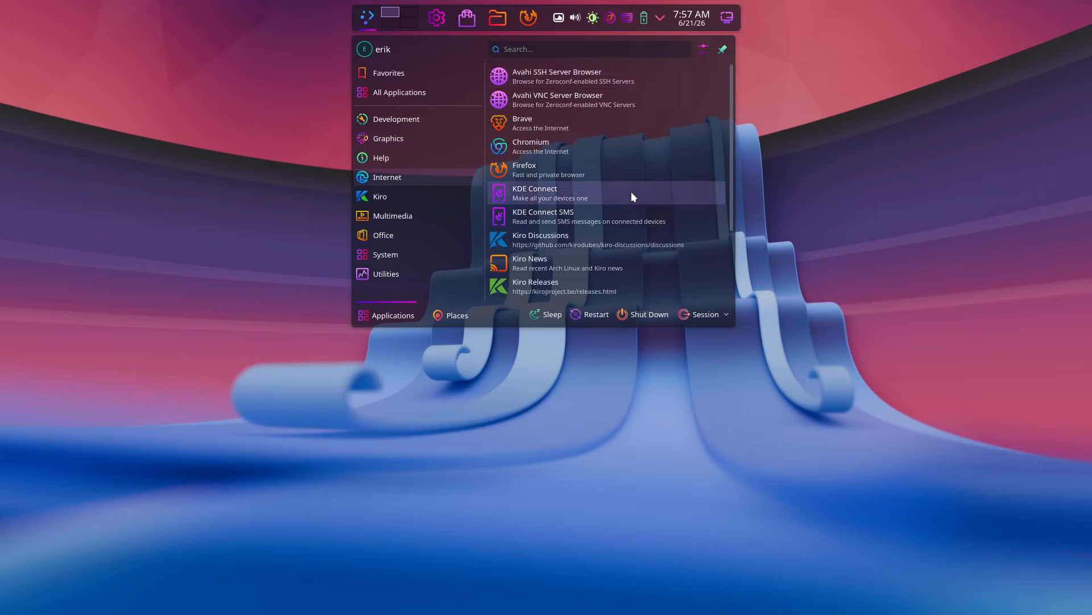
pyautogui.scroll(-1, 643, 192)
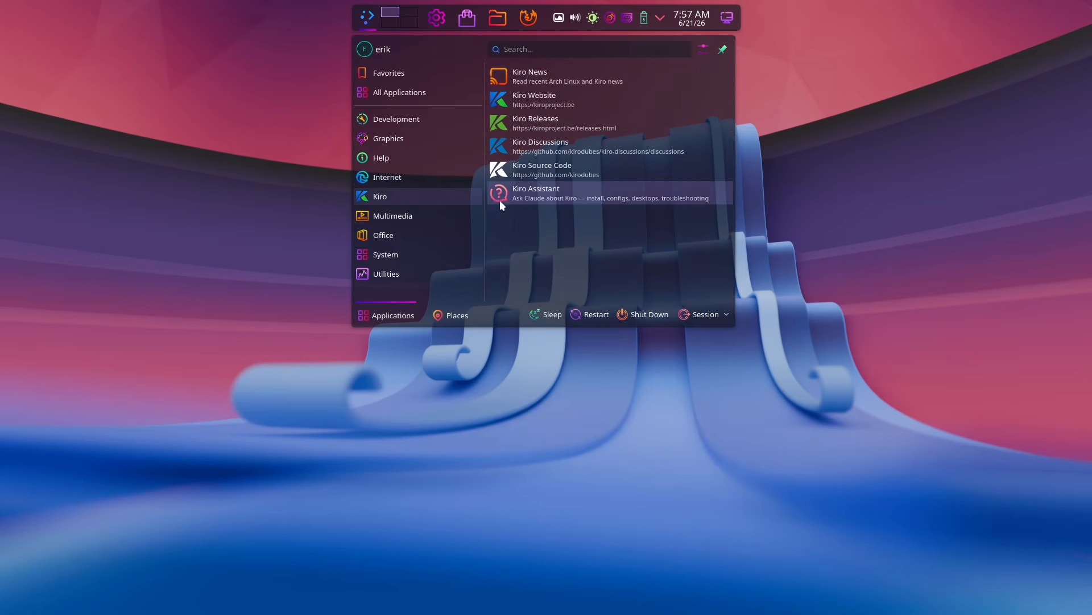
pyautogui.moveTo(452, 223)
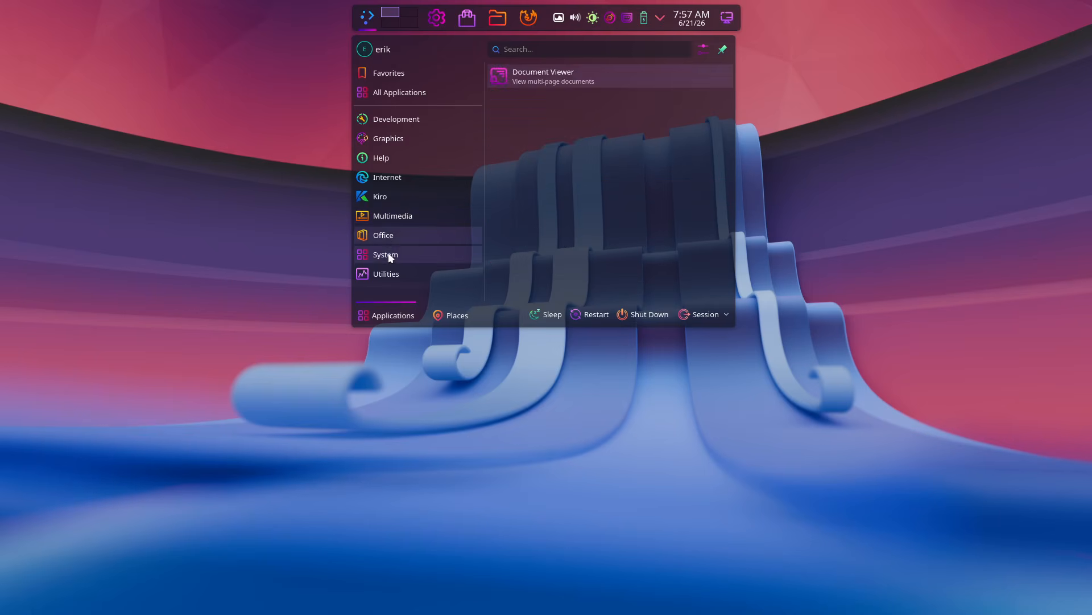
# - Scroll through the full list of apps in the System category
pyautogui.moveTo(390, 254)
pyautogui.scroll(-2, 619, 208)
pyautogui.scroll(-2, 620, 208)
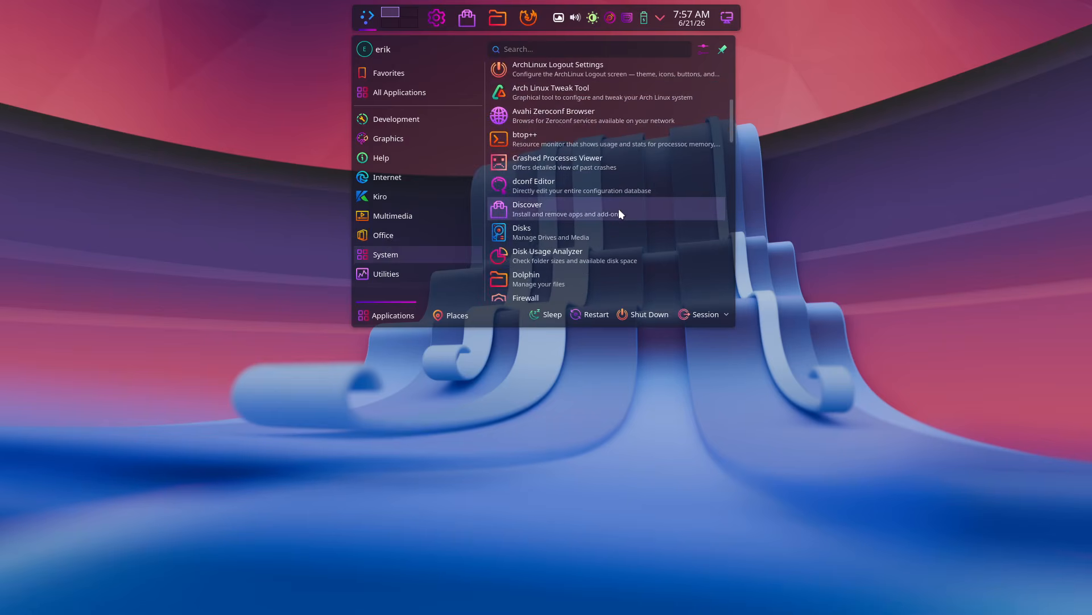
pyautogui.scroll(-4, 619, 208)
pyautogui.scroll(-3, 619, 208)
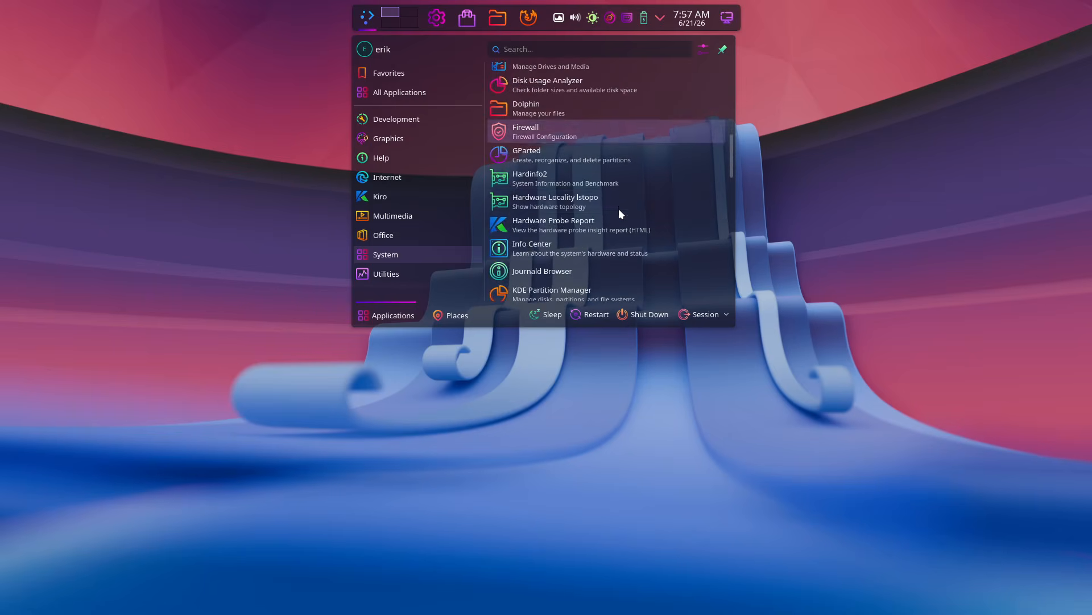
pyautogui.scroll(-6, 592, 189)
pyautogui.scroll(-6, 592, 188)
pyautogui.scroll(-6, 592, 189)
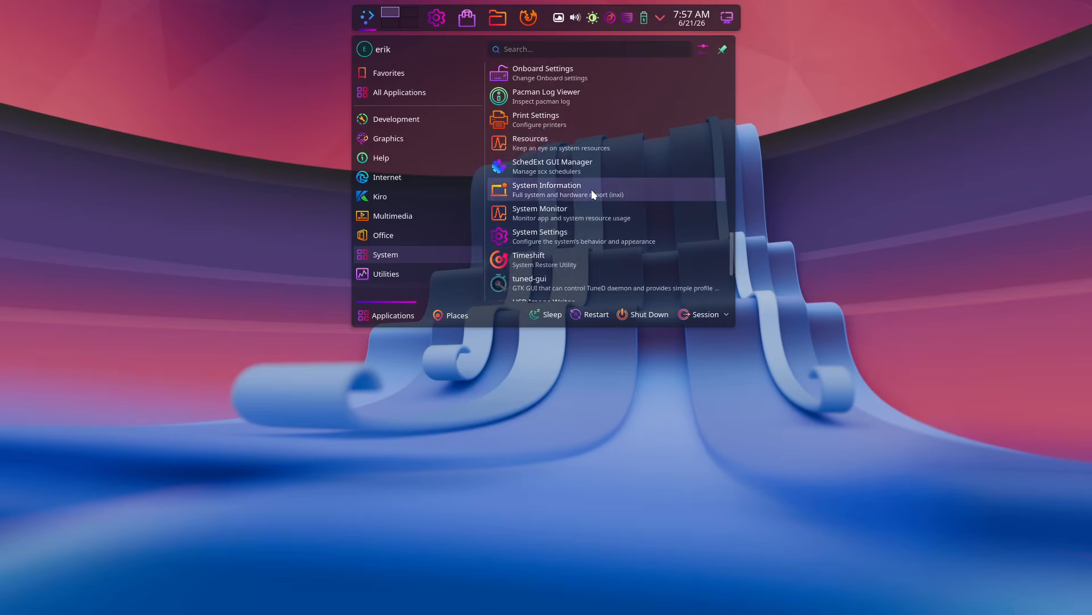
pyautogui.scroll(-4, 592, 189)
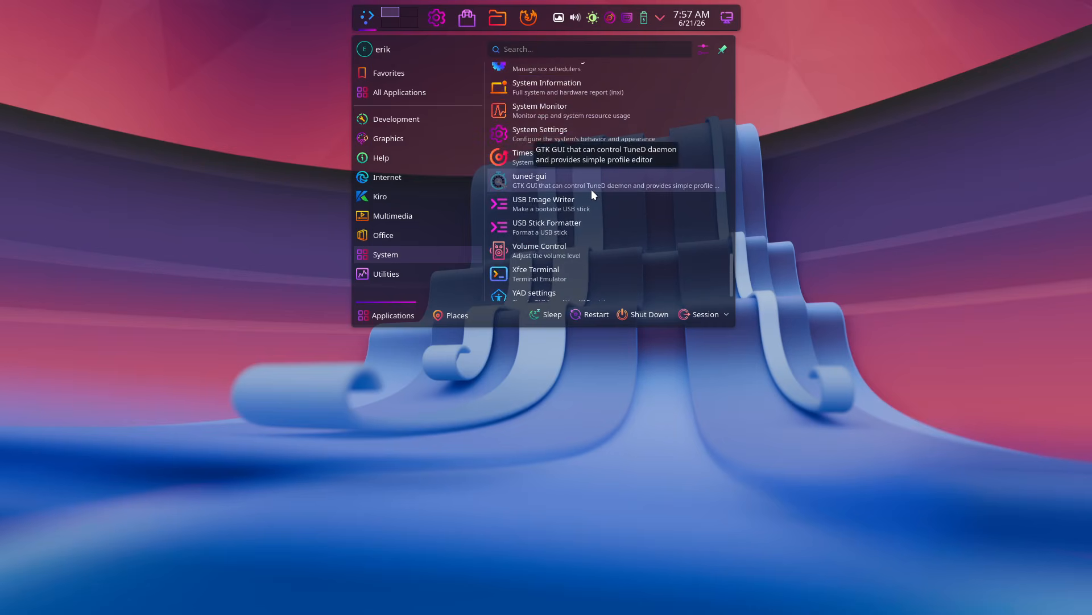
pyautogui.scroll(3, 592, 189)
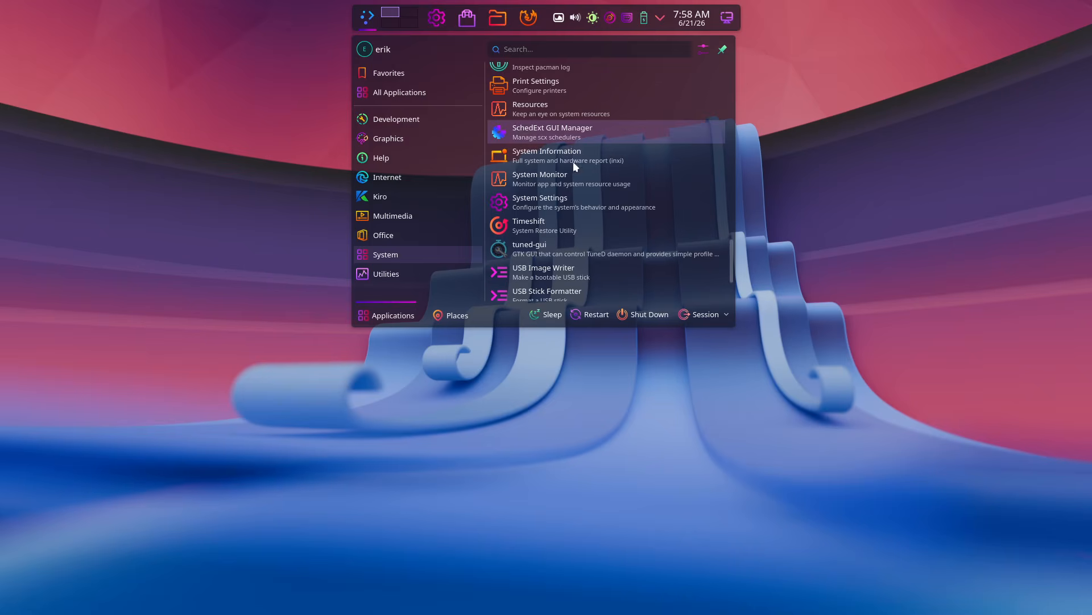
pyautogui.scroll(-3, 584, 205)
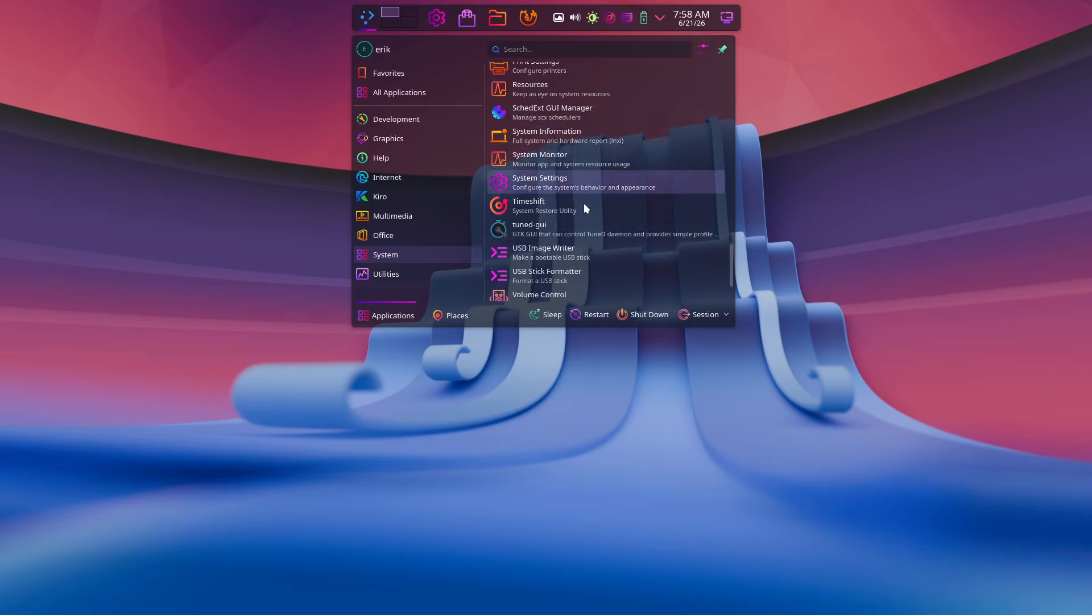
# - Browse the Utilities apps, then dismiss the launcher to the bare desktop
pyautogui.click(387, 275)
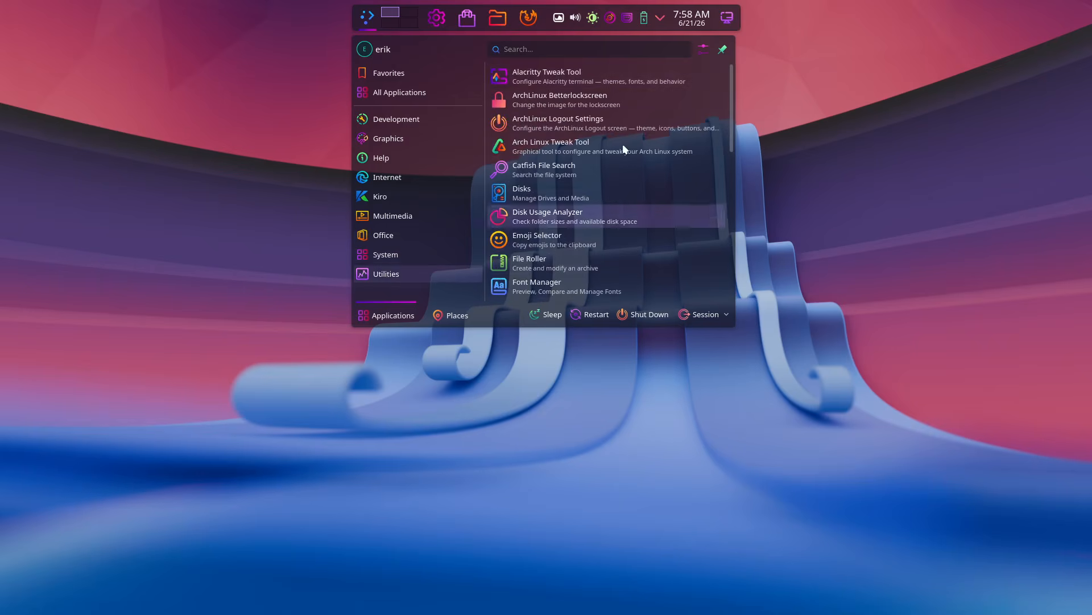
pyautogui.scroll(-8, 623, 122)
pyautogui.scroll(-1, 623, 122)
pyautogui.scroll(9, 624, 125)
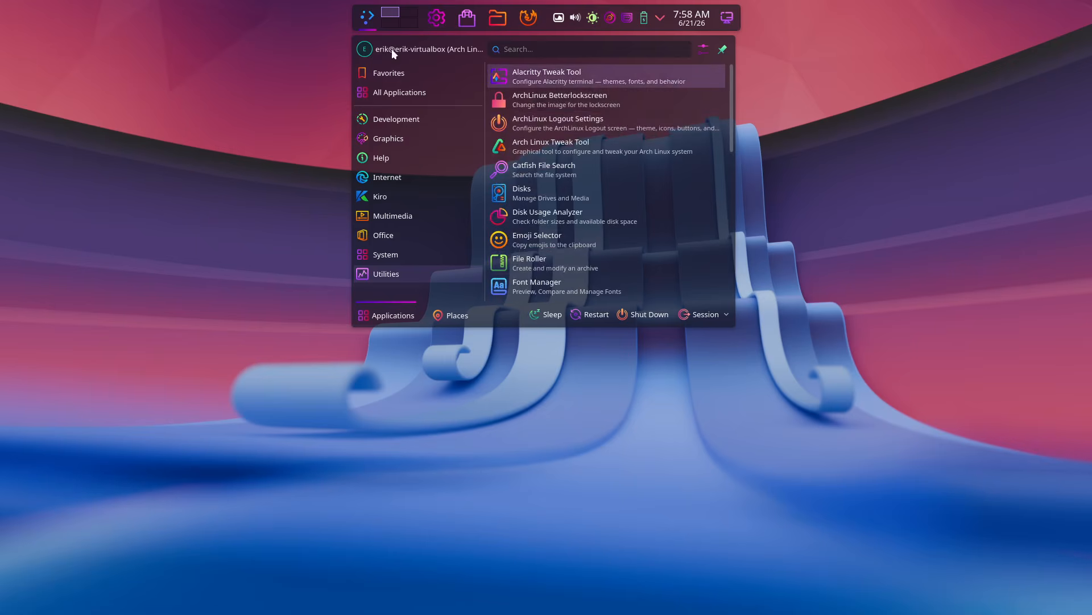
pyautogui.click(826, 100)
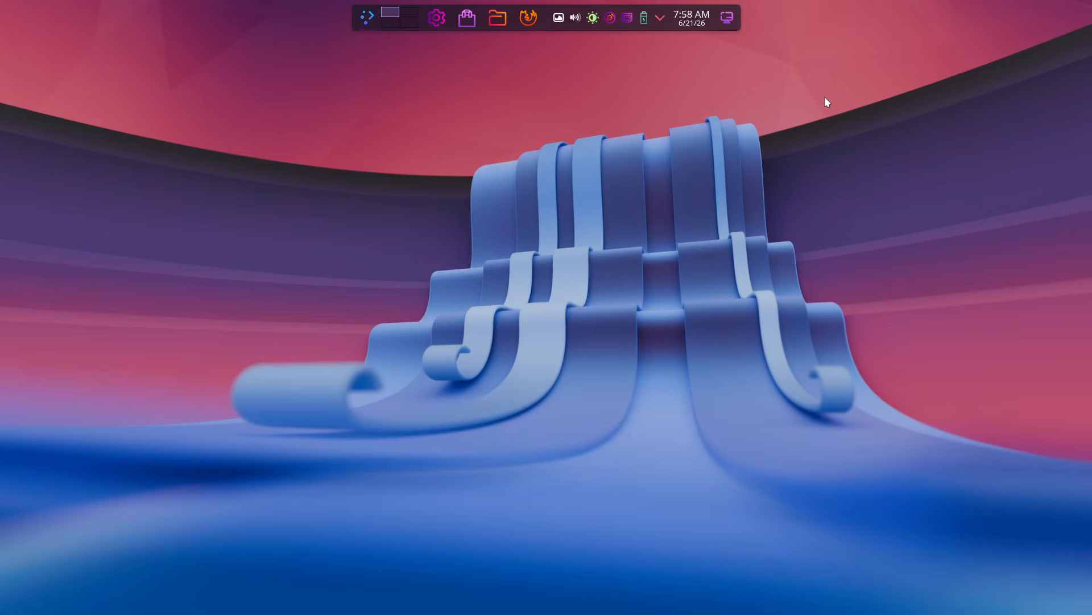